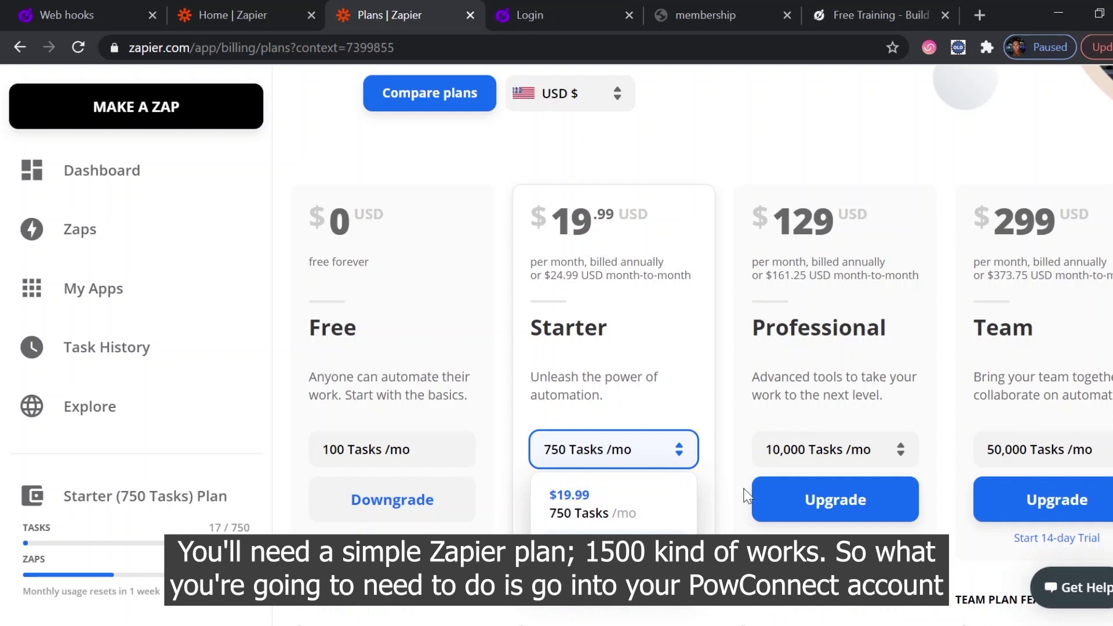
Set the Professional plan to 2,000 Tasks /mo at $49, then bring up PowConnect's Web hooks page.
left_click(835, 449)
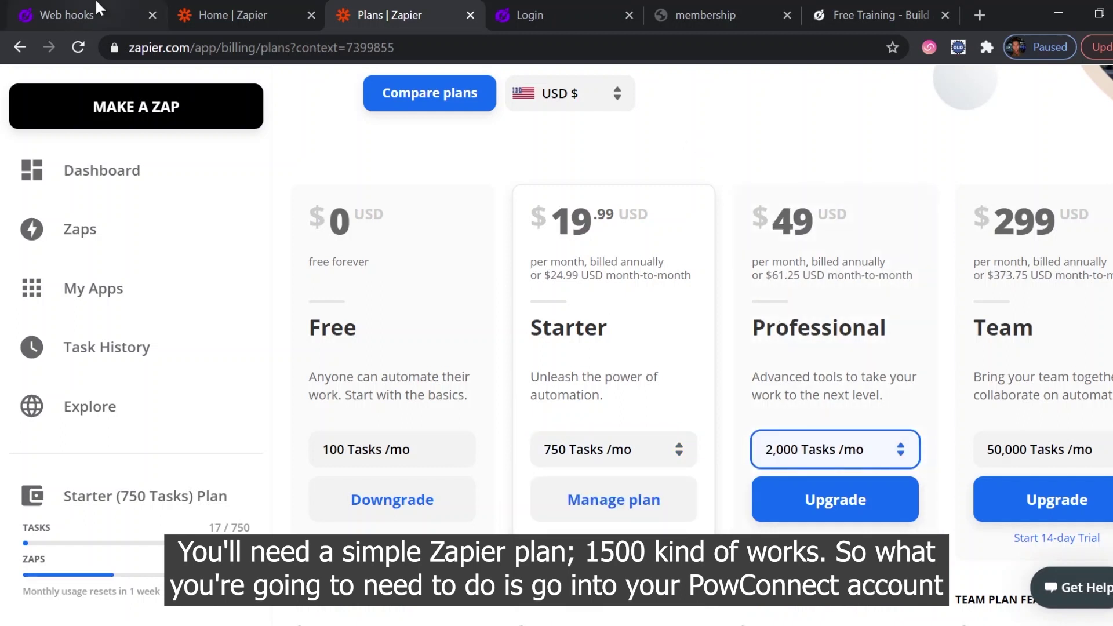
left_click(87, 15)
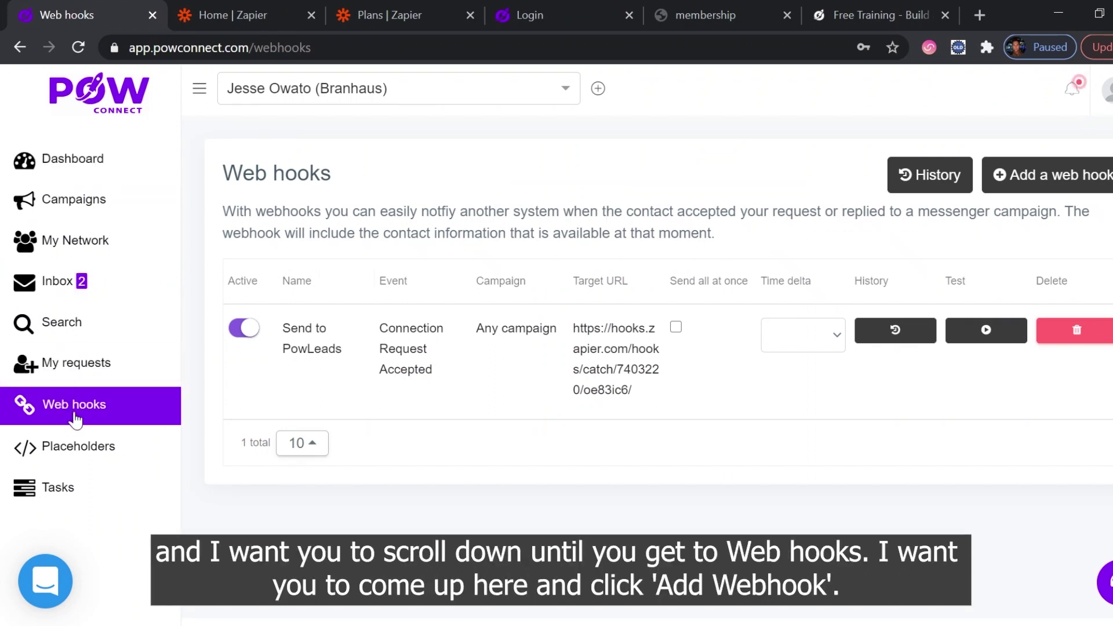
Start a new PowConnect web hook with the event Connection Request Accepted.
left_click(1035, 184)
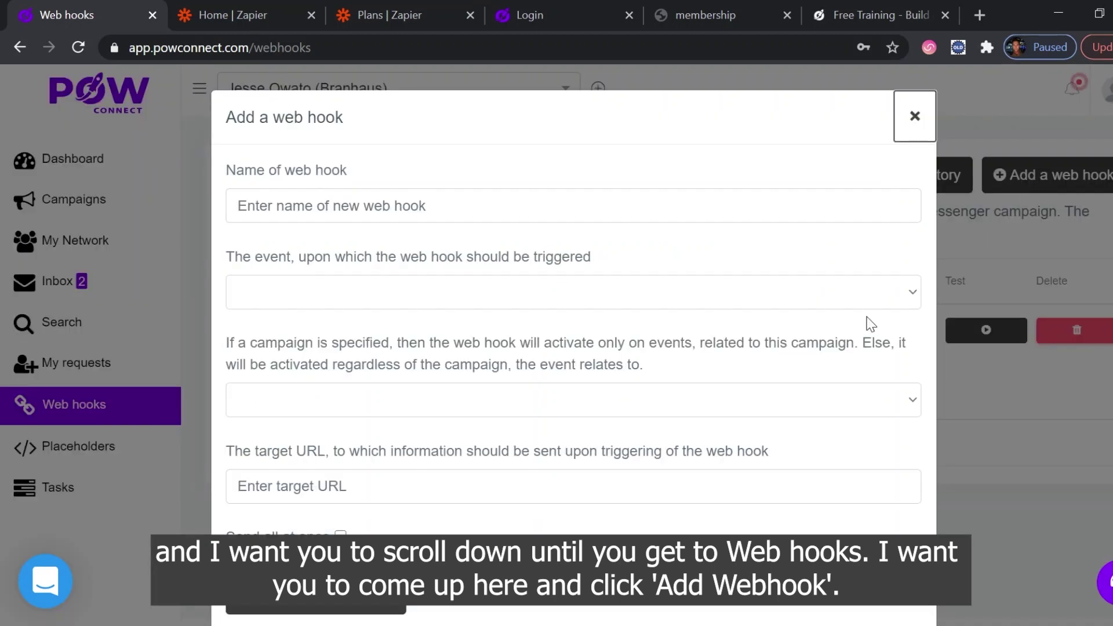
left_click(427, 208)
left_click(298, 228)
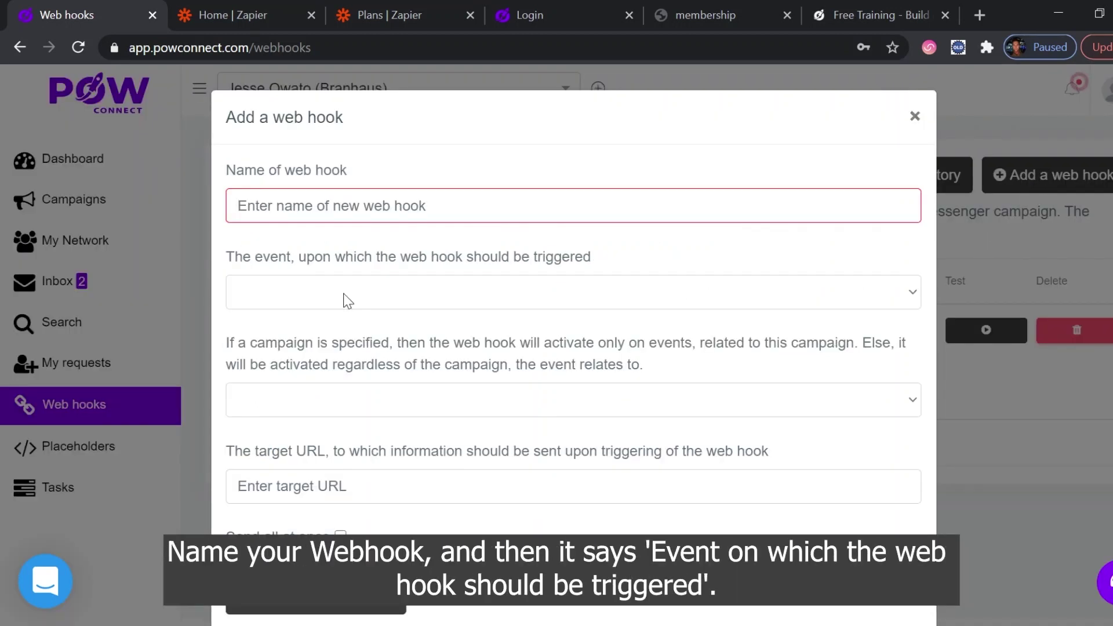
left_click(490, 293)
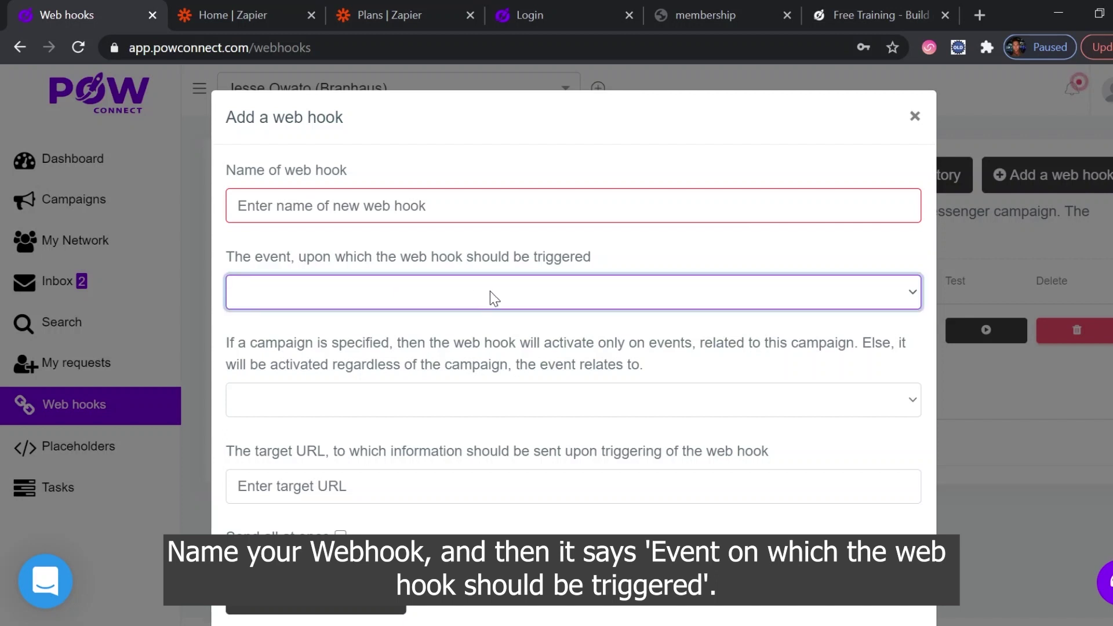
left_click(395, 530)
Apply the web hook to Any campaign, leaving the name and target URL blank.
left_click(447, 405)
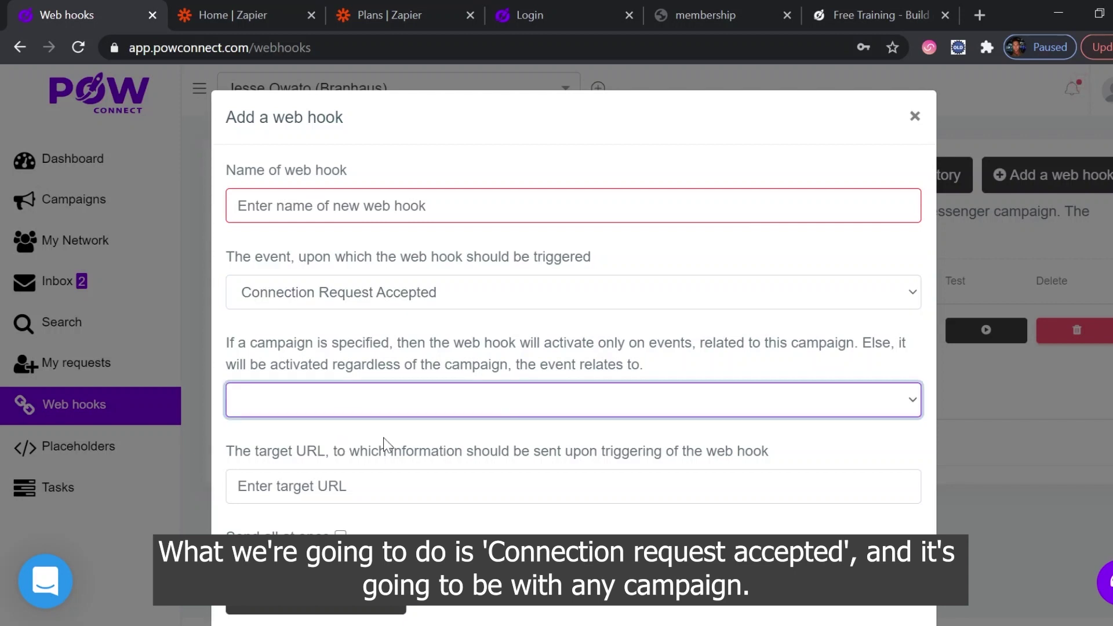
left_click(366, 432)
scroll(505, 495, "down", 1)
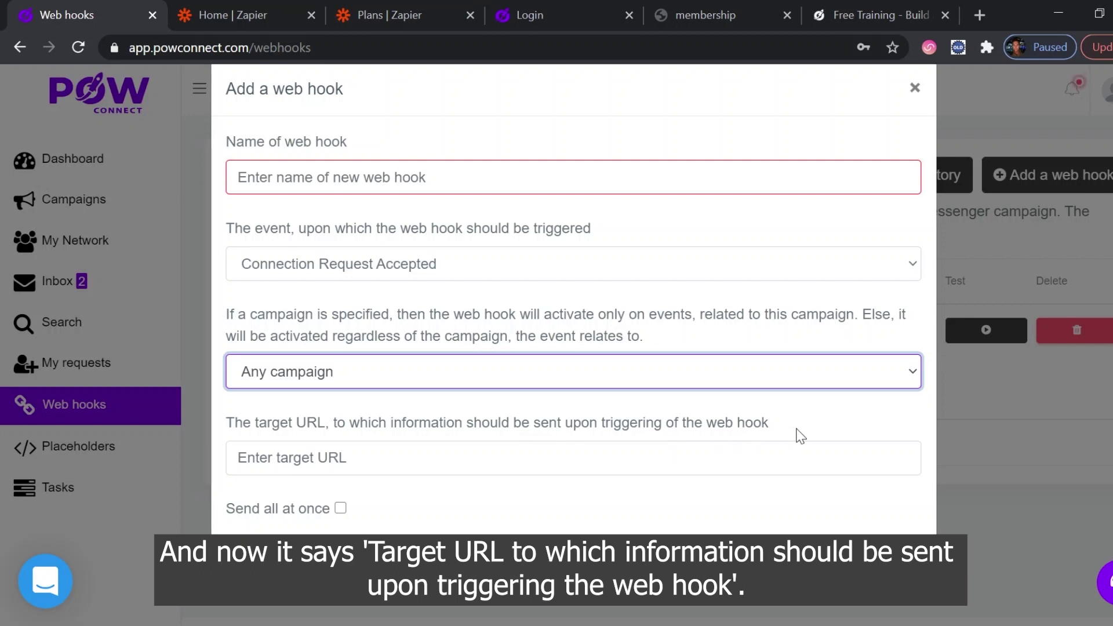
left_click(318, 462)
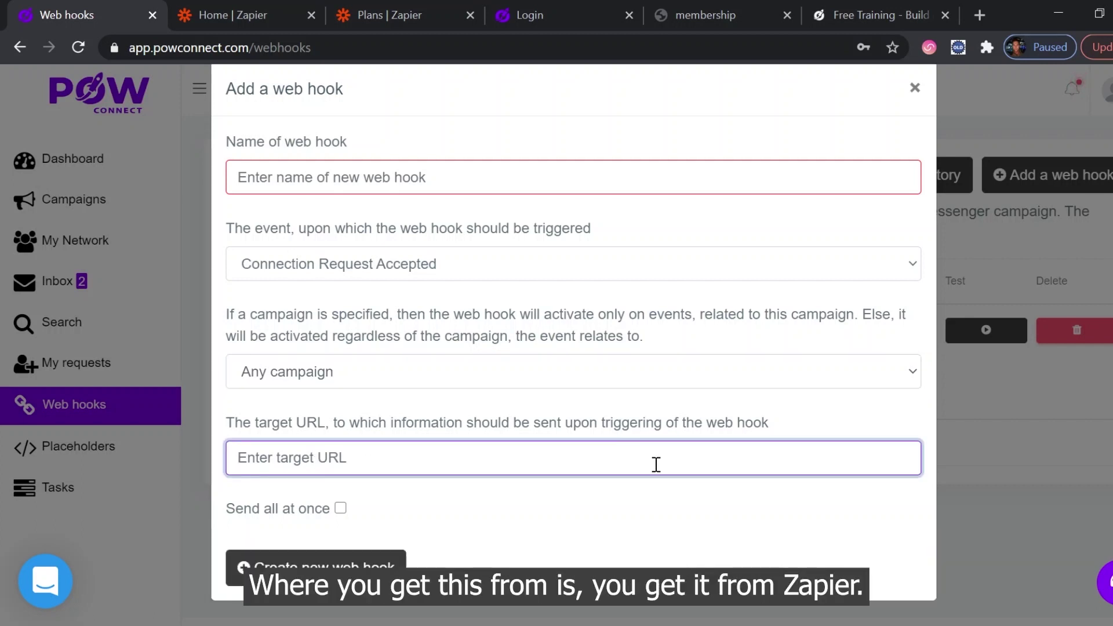
left_click(678, 510)
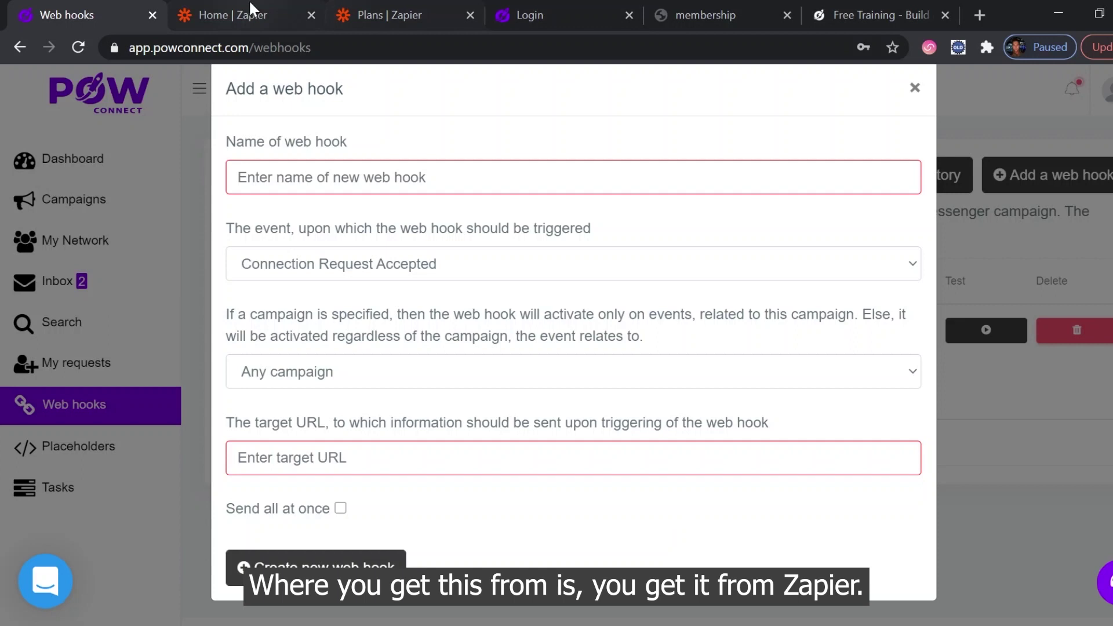
left_click(741, 20)
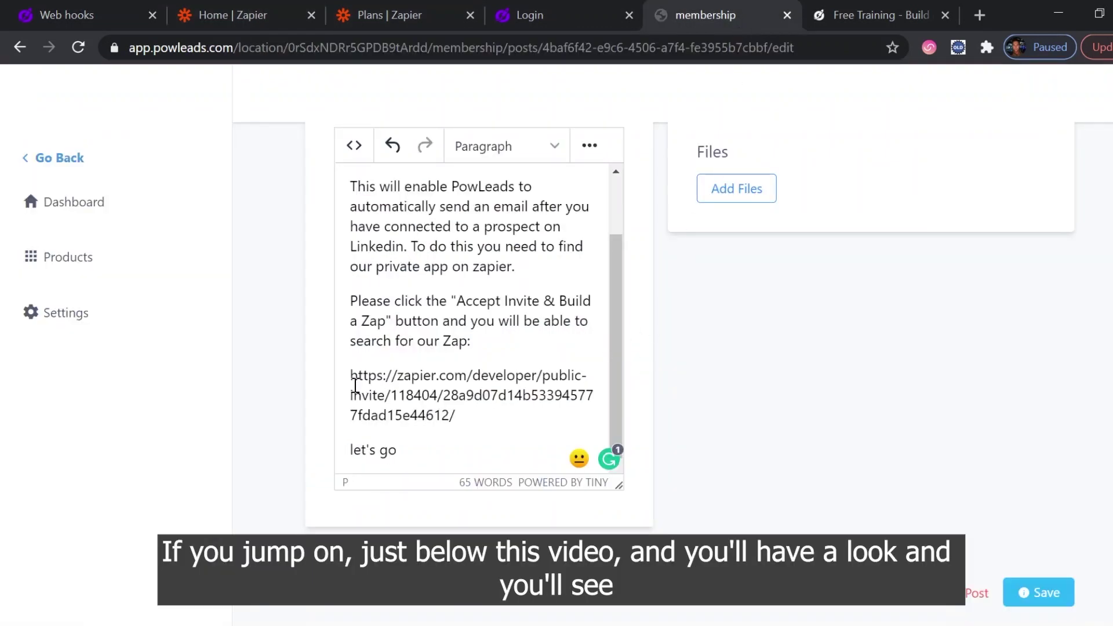
Select the Zapier invite link in the PowLeads membership post.
left_click_drag(355, 375, 462, 423)
key("ctrl+c")
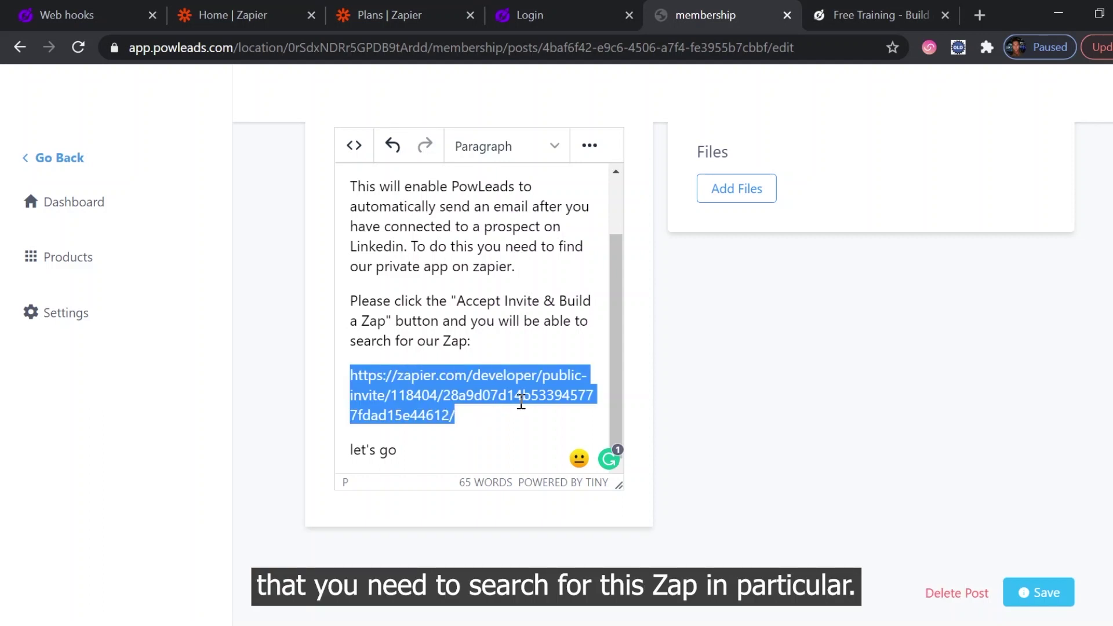
Load the Zapier invite link in a new tab, accept the PowLeads invite and create a Zap.
key("ctrl+t")
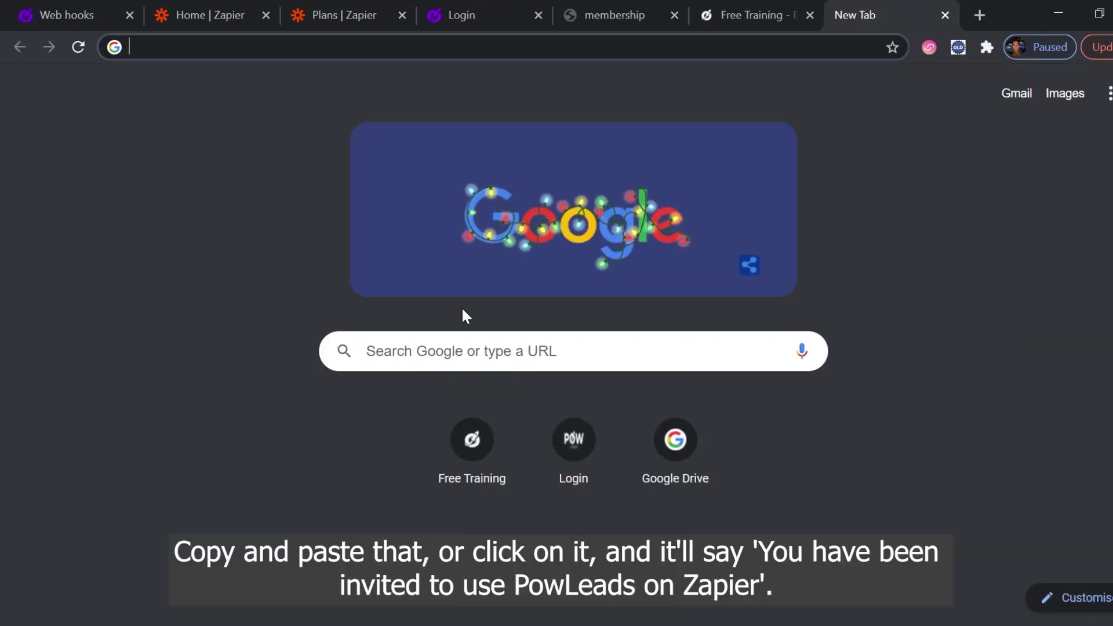
key("ctrl+v")
key("Return")
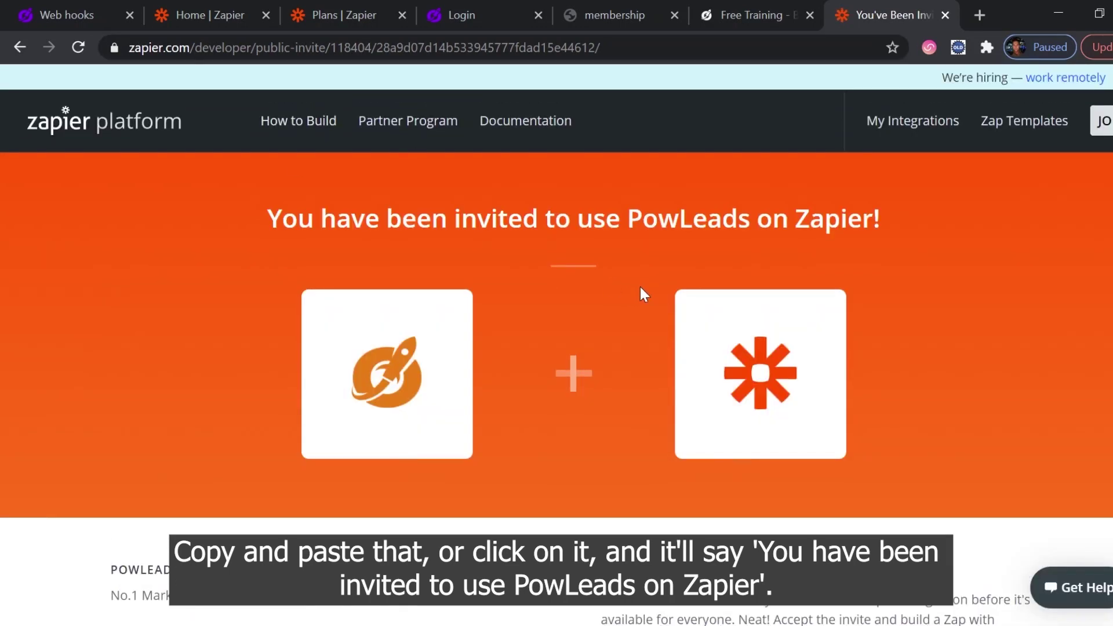
scroll(1000, 235, "down", 5)
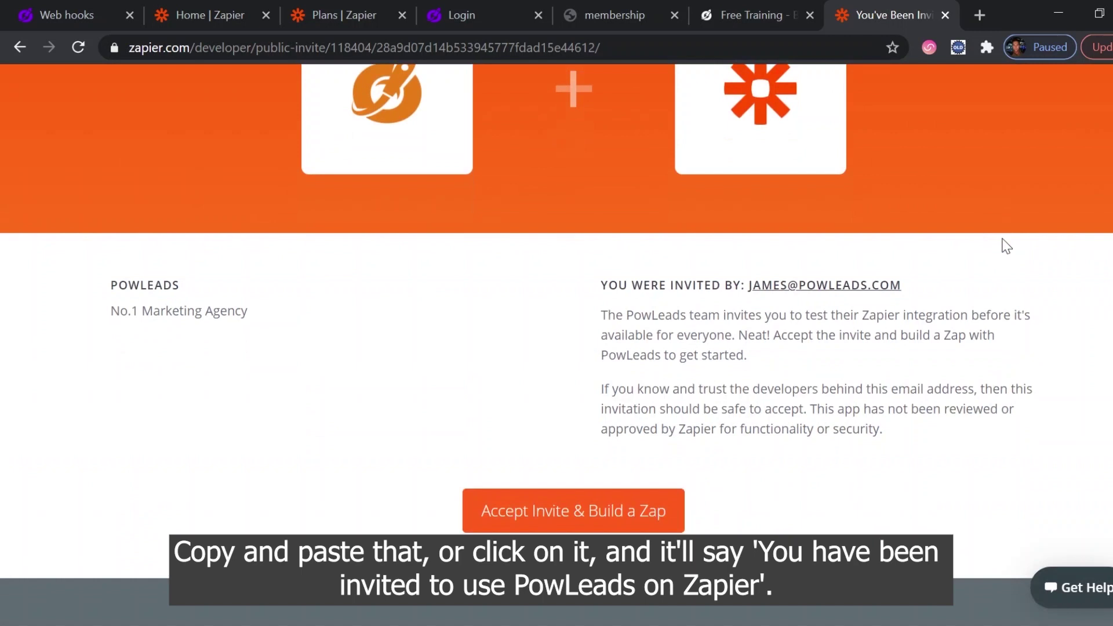
left_click(649, 513)
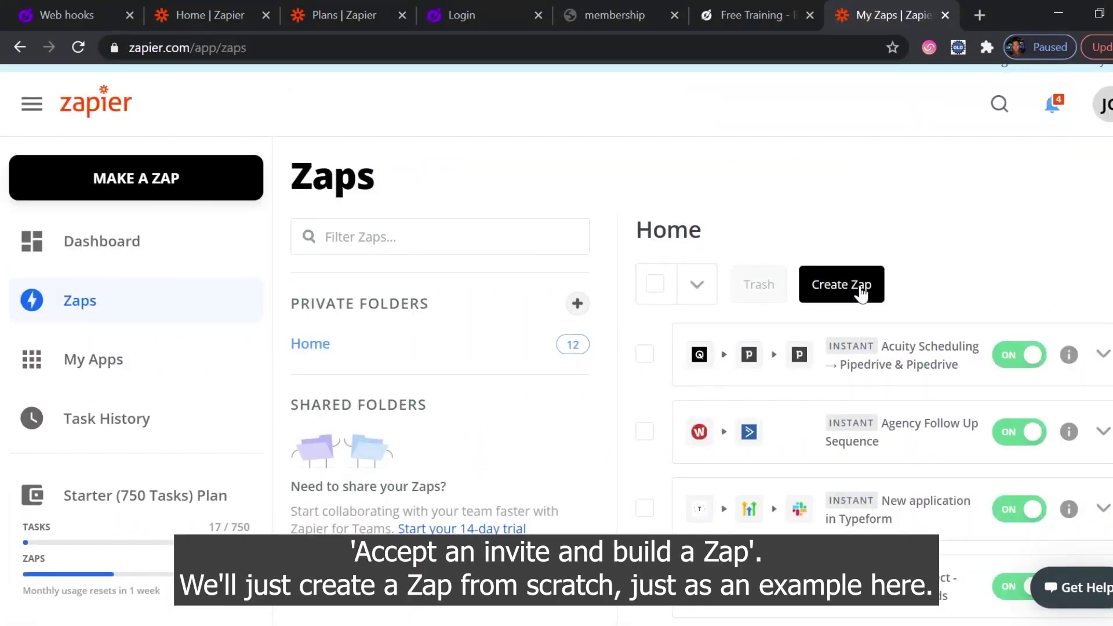
left_click(862, 292)
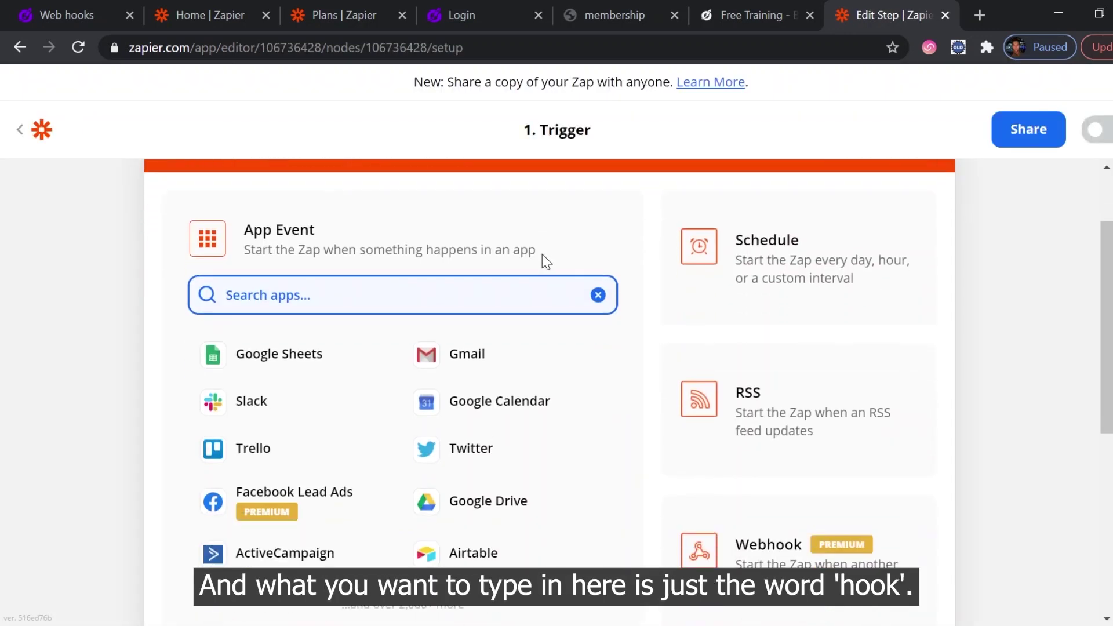
Set the Zap trigger to Webhooks by Zapier Catch Hook and copy its custom webhook URL.
type("hook")
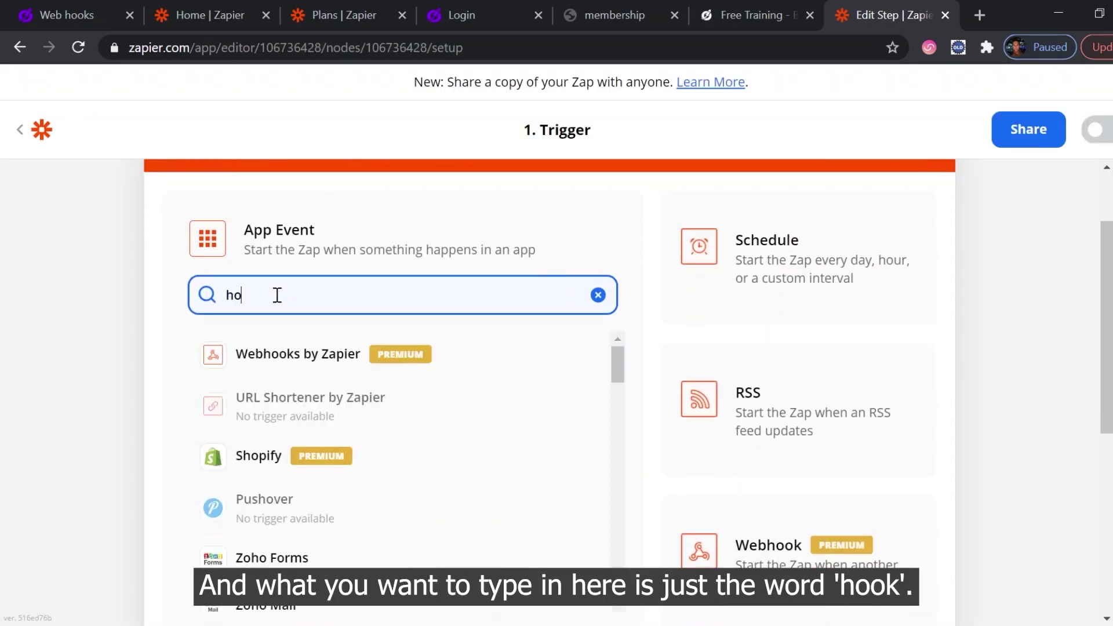
left_click(265, 355)
left_click(432, 367)
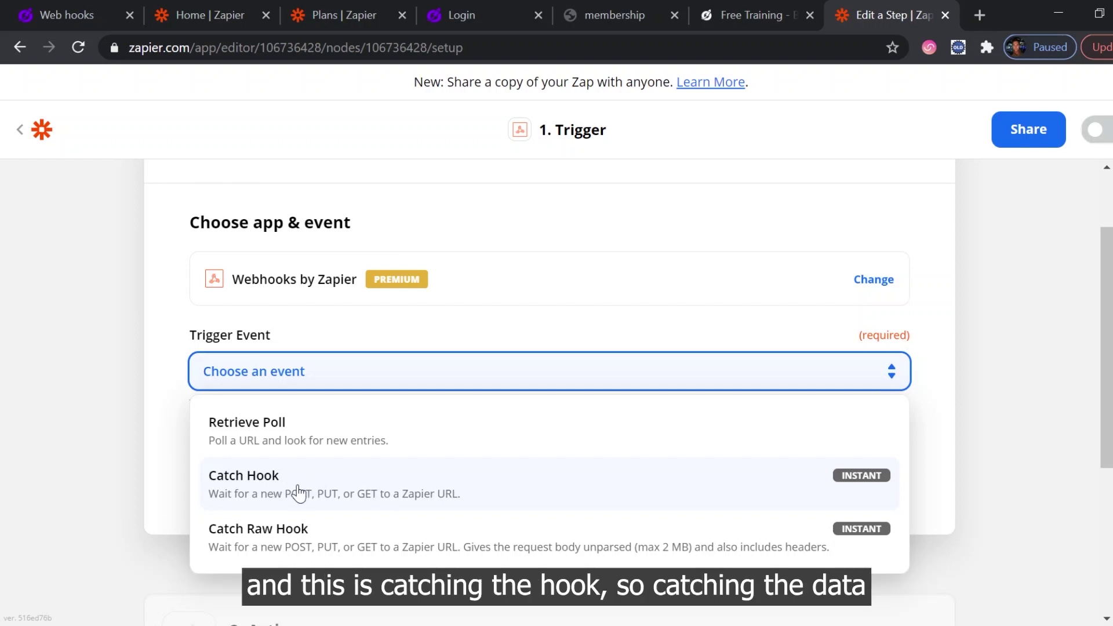
left_click(322, 493)
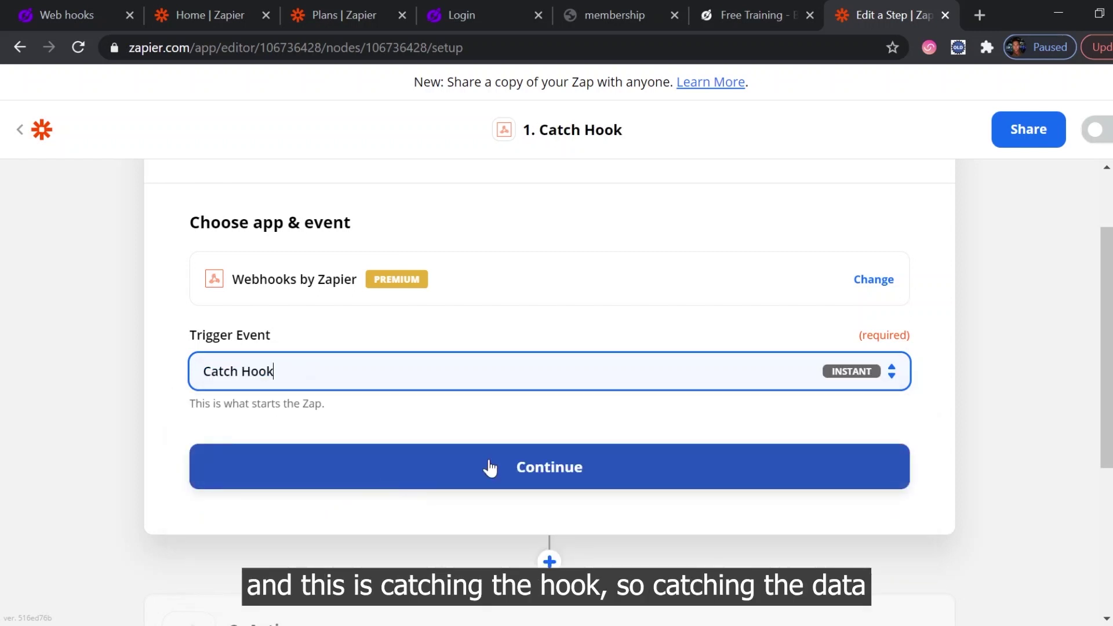
left_click(488, 468)
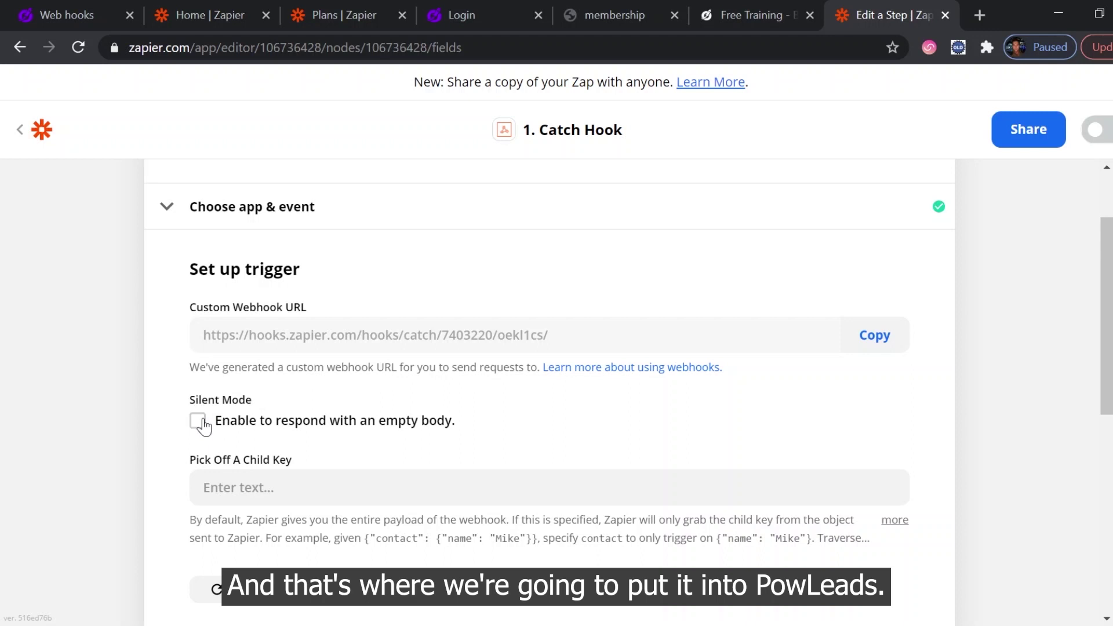
scroll(199, 423, "down", 1)
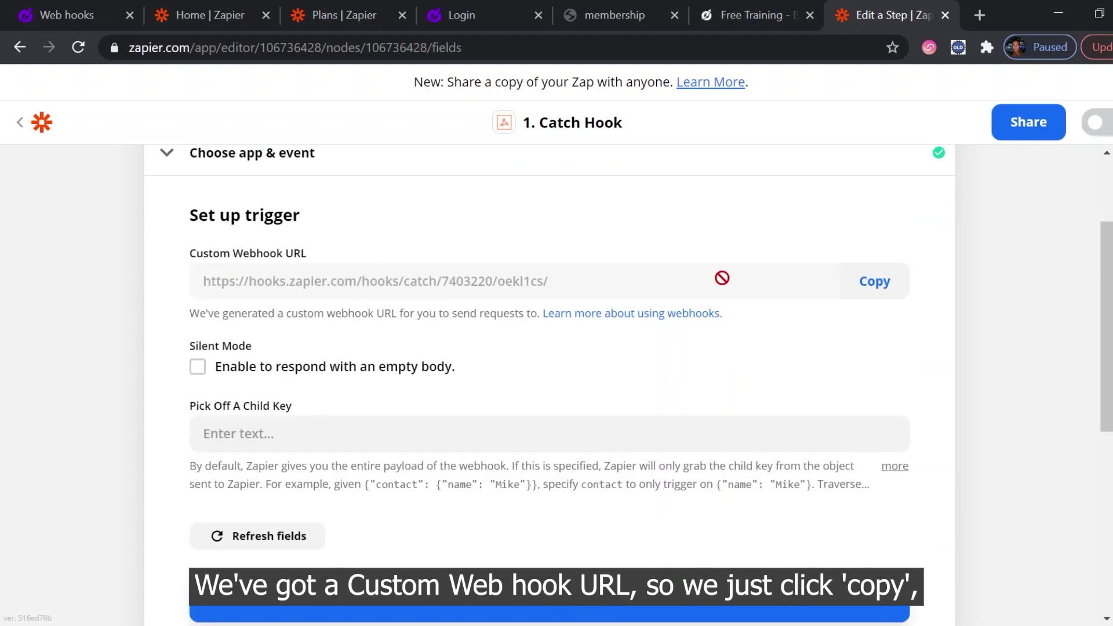
left_click(878, 300)
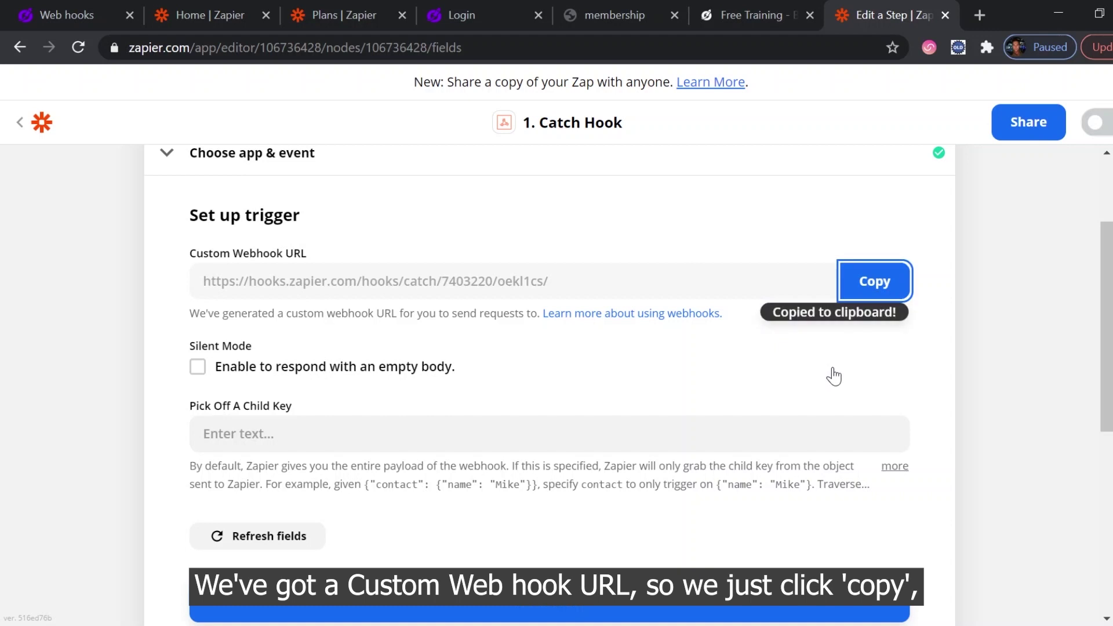
Create a 'test 2' web hook targeting the copied Zapier URL and fire its test.
left_click(60, 9)
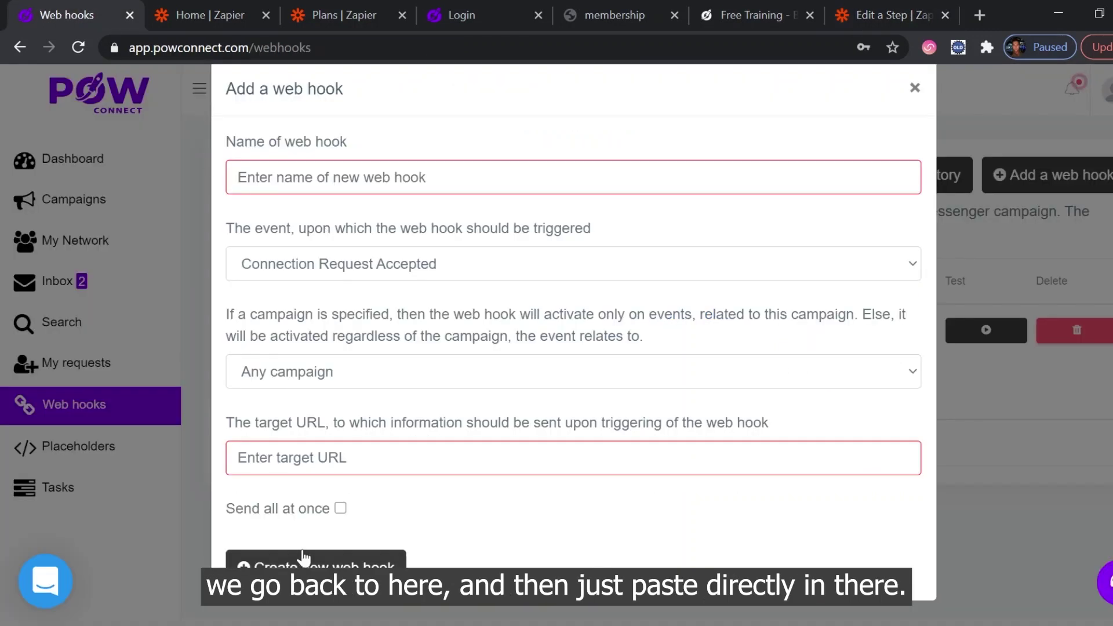
left_click(417, 465)
key("ctrl+v")
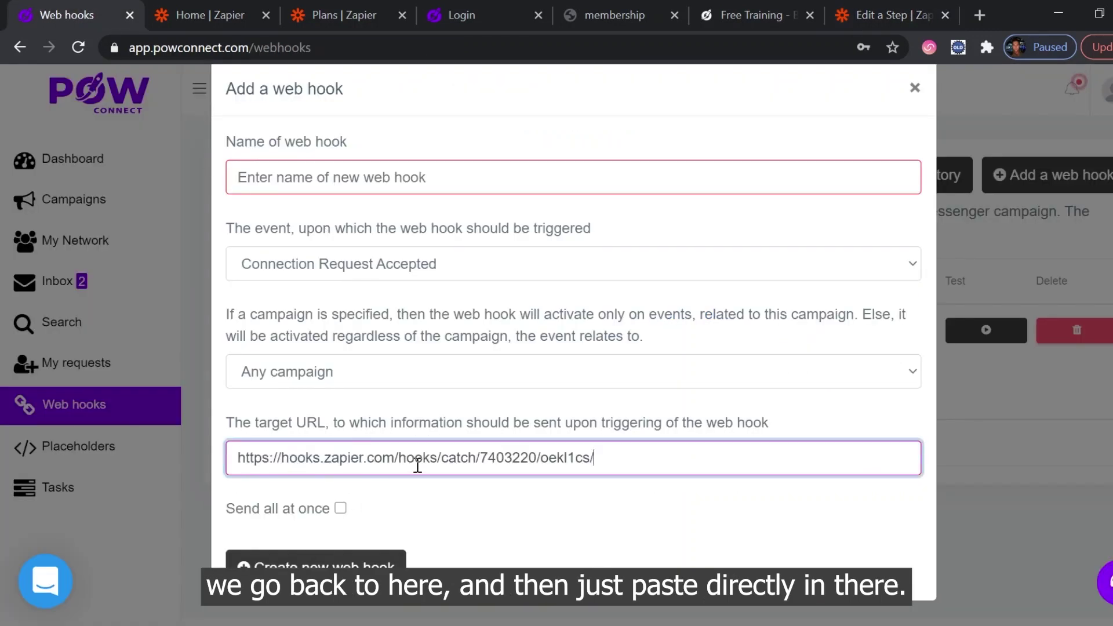
left_click(440, 188)
type("test 2")
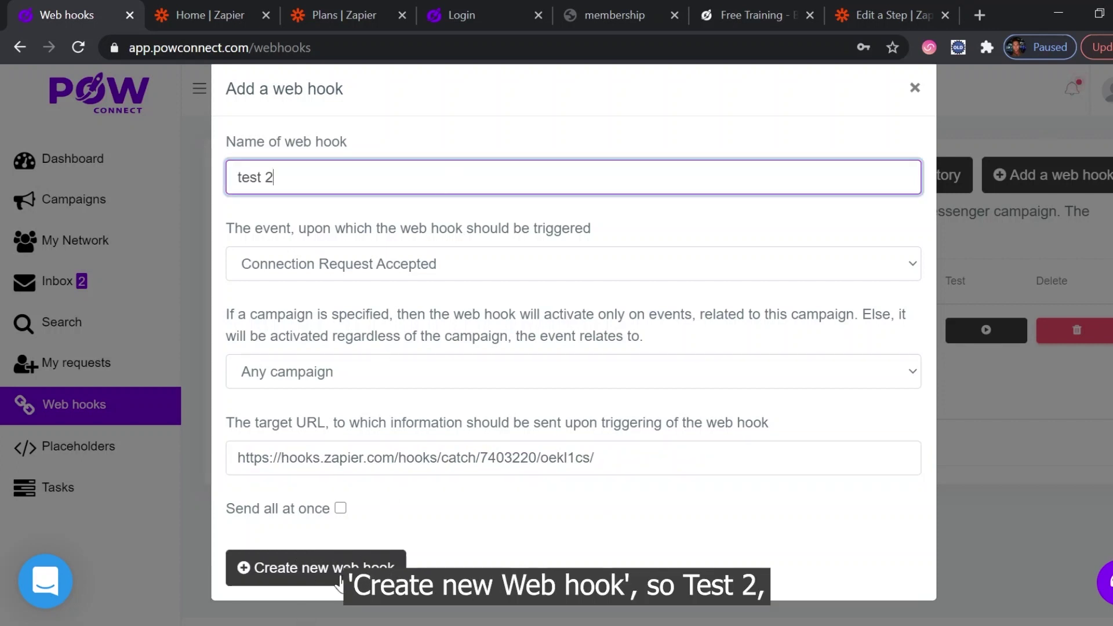
left_click(377, 559)
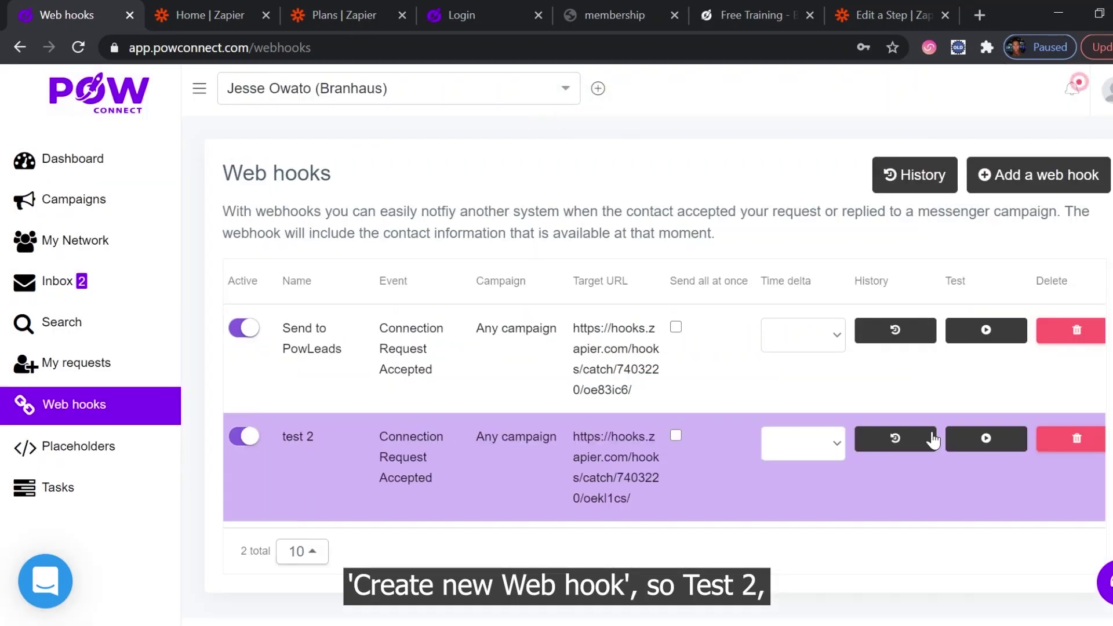
left_click(998, 452)
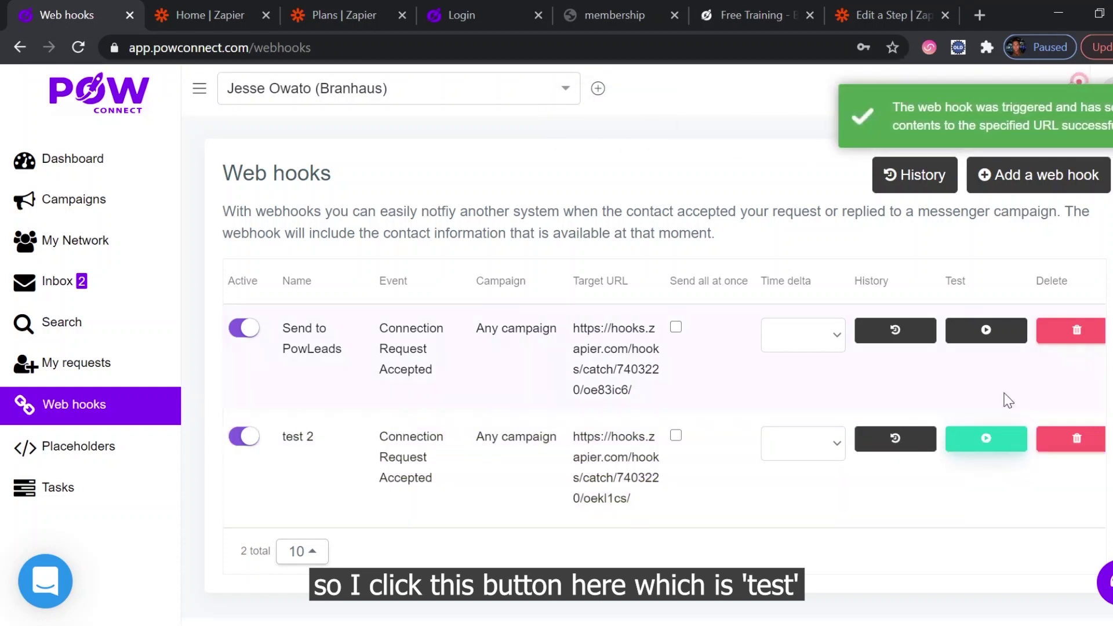
Test the Catch Hook trigger to pull in the sample contact request, then continue.
left_click(860, 15)
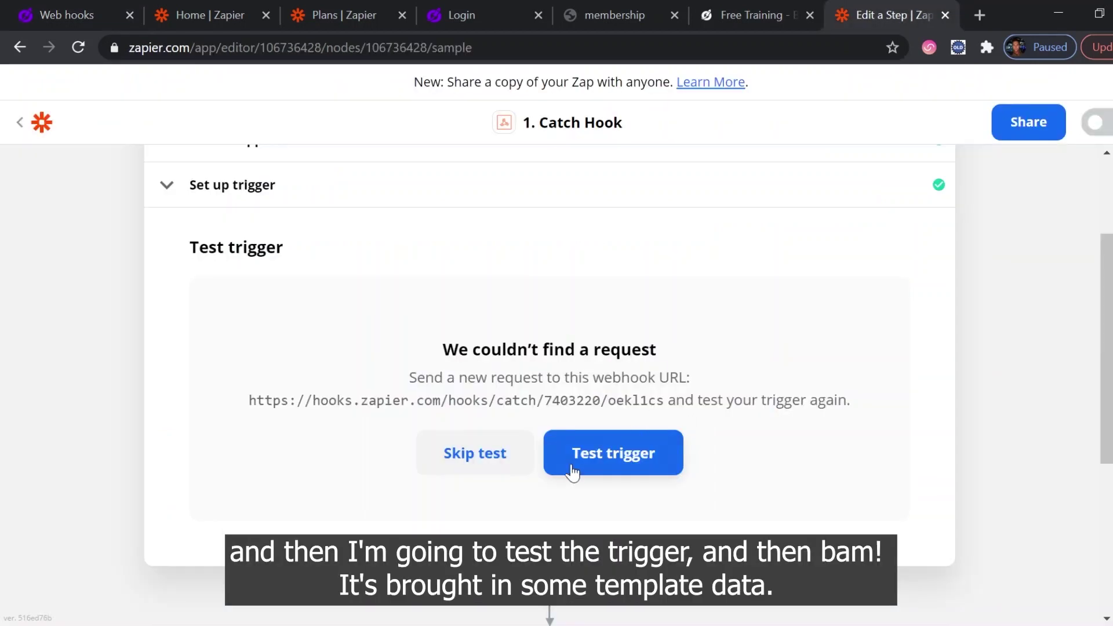
left_click(621, 467)
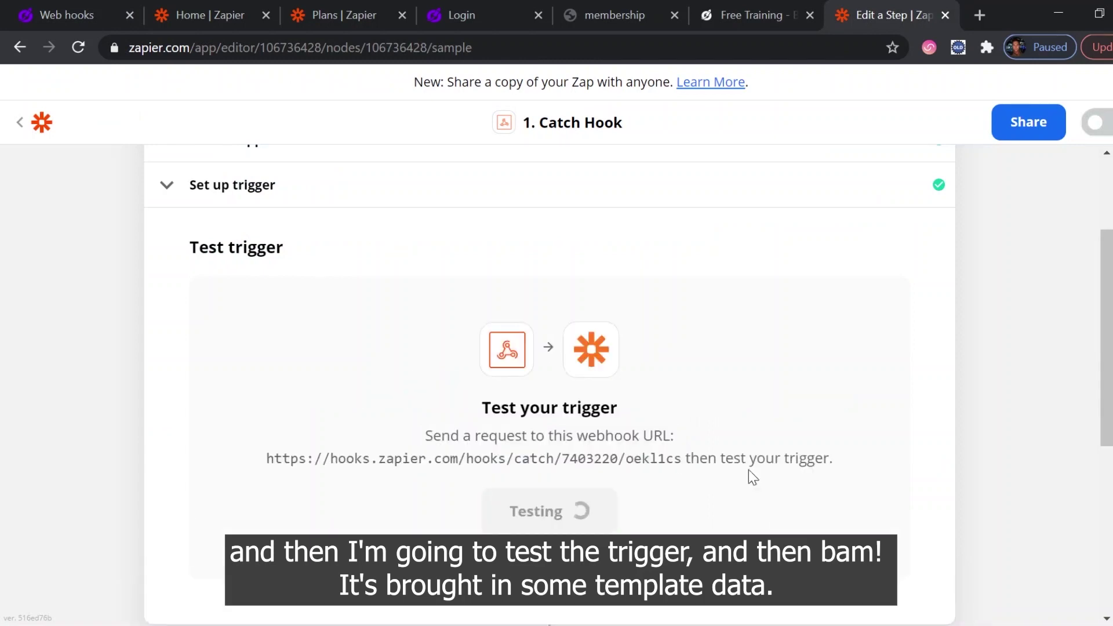
scroll(750, 472, "down", 3)
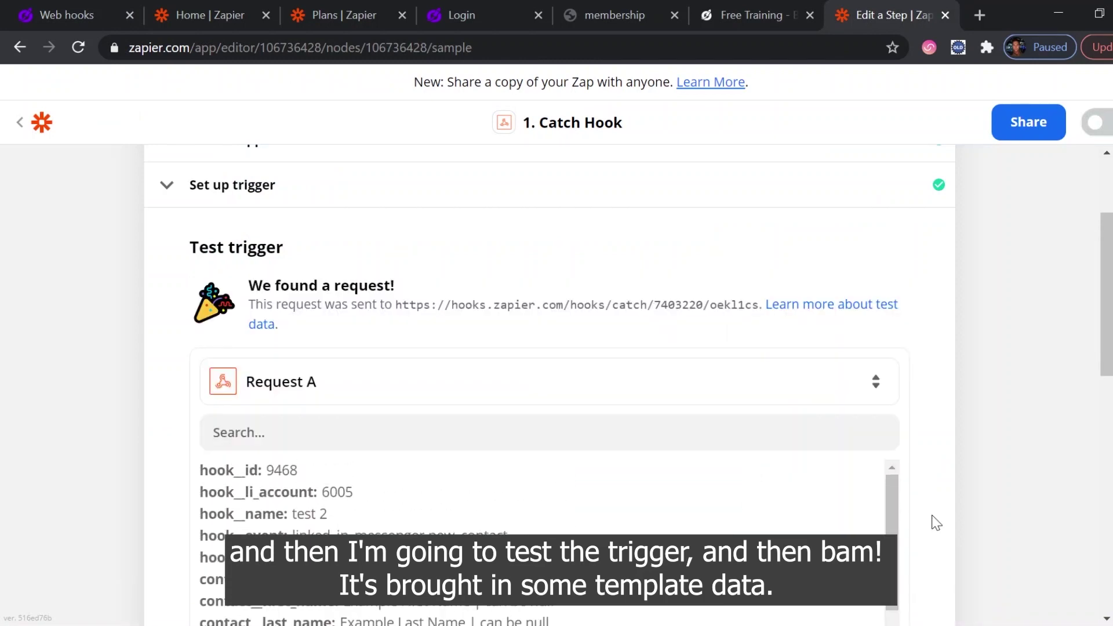
scroll(933, 521, "down", 3)
scroll(485, 489, "down", 5)
scroll(485, 492, "down", 10)
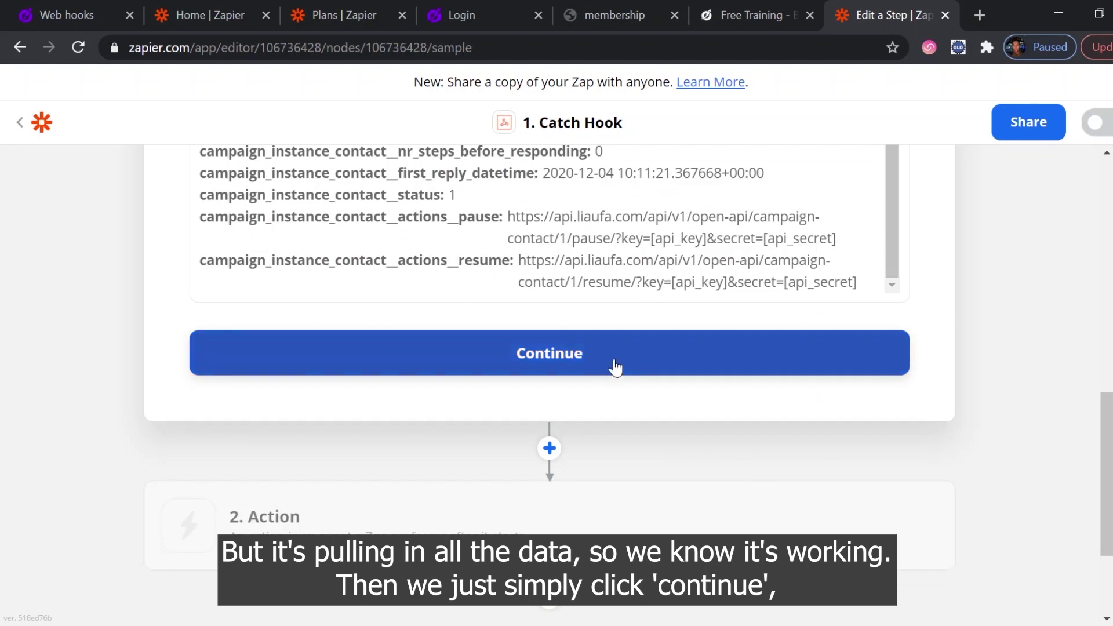
left_click(615, 367)
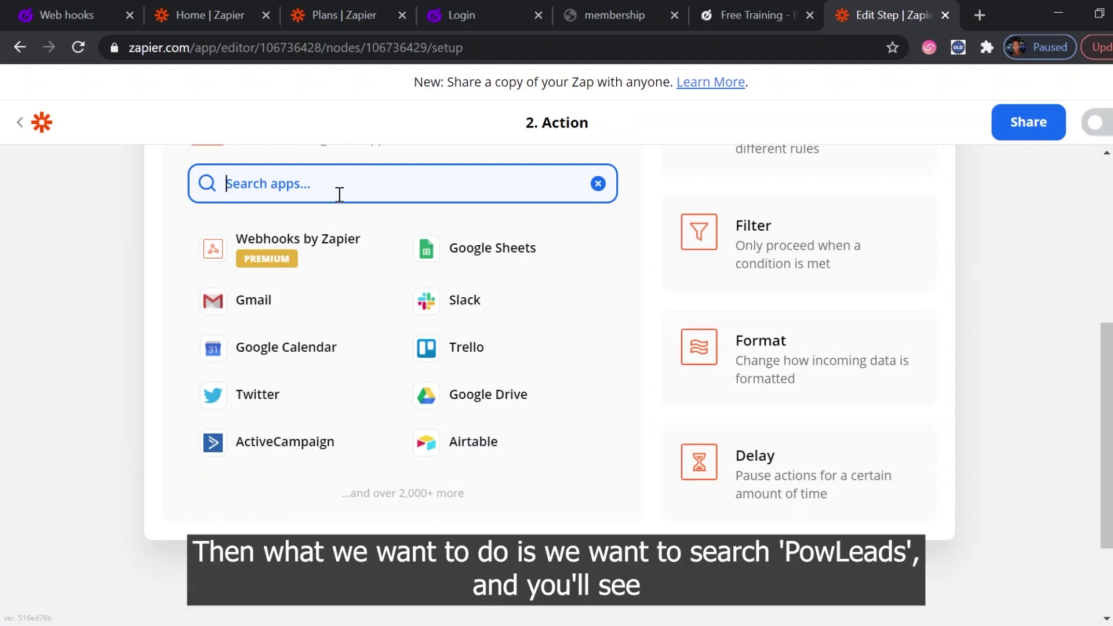
Choose PowLeads (1.0.13) as the action app and view its action events.
type("powleads")
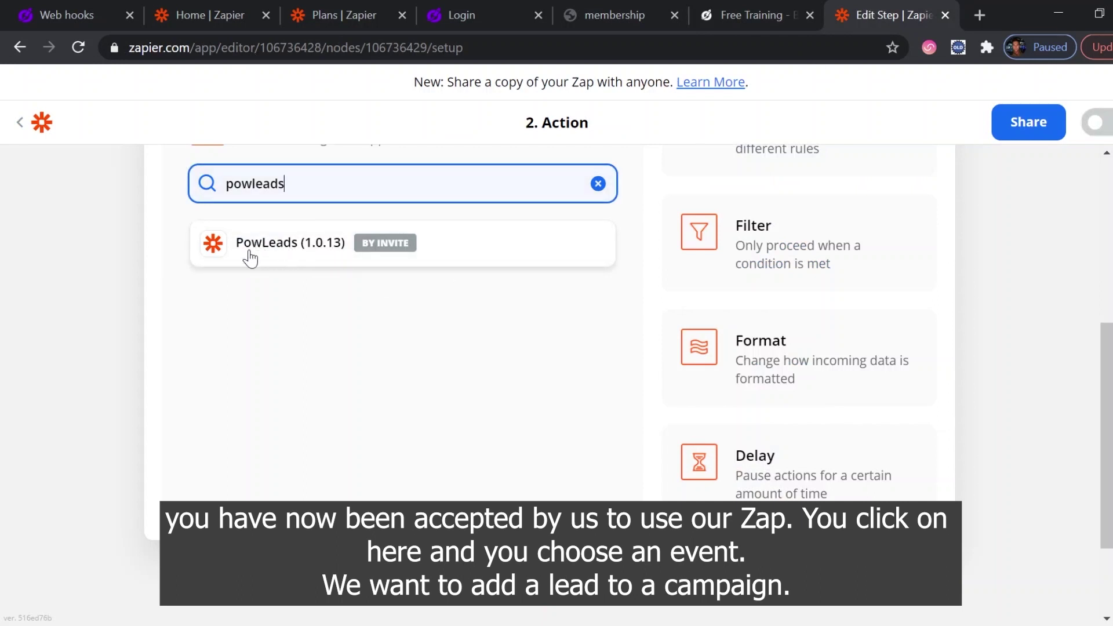
left_click(293, 250)
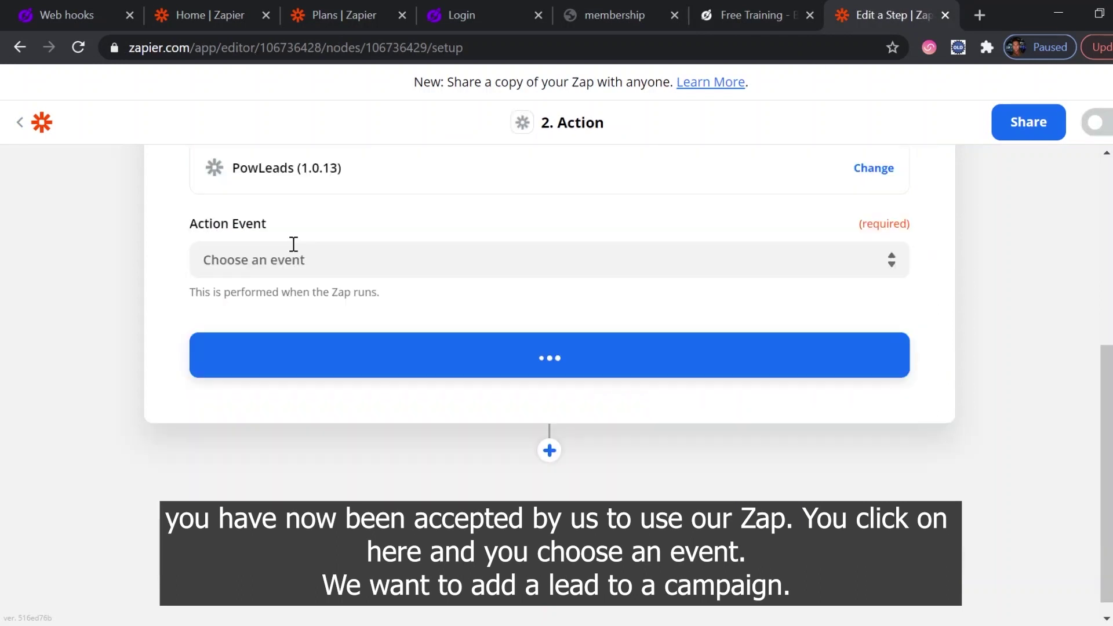
scroll(346, 258, "up", 2)
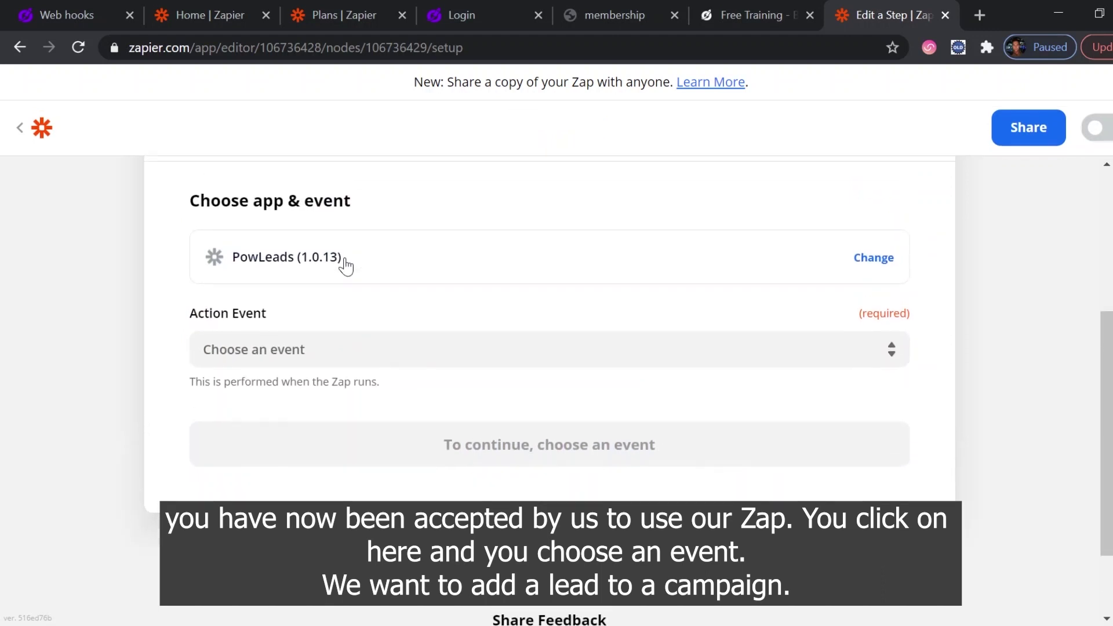
left_click(498, 359)
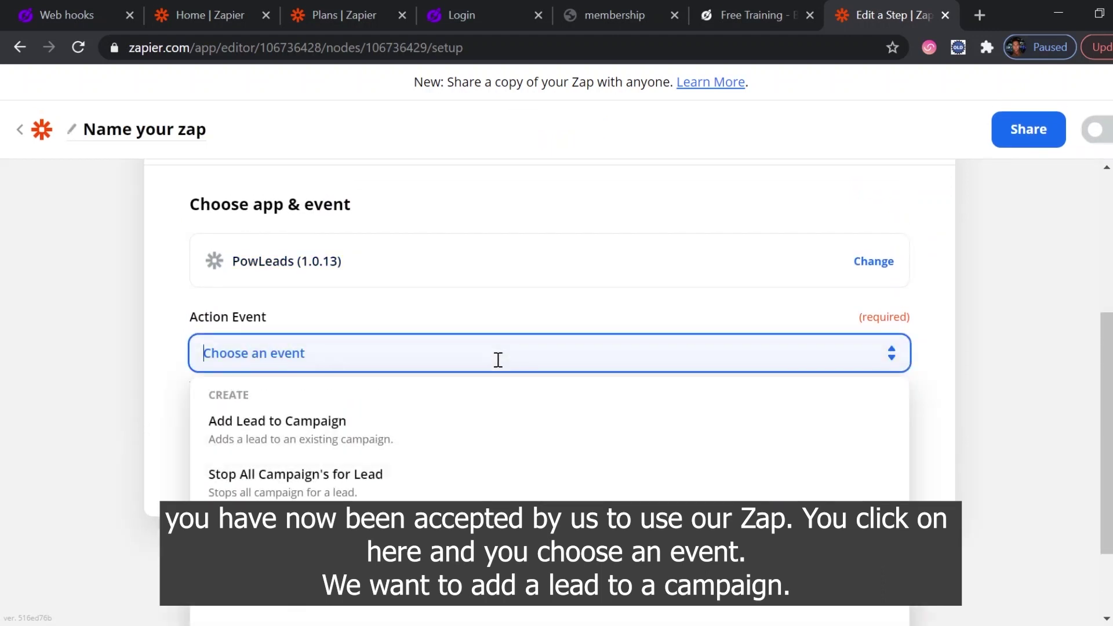
scroll(497, 359, "down", 2)
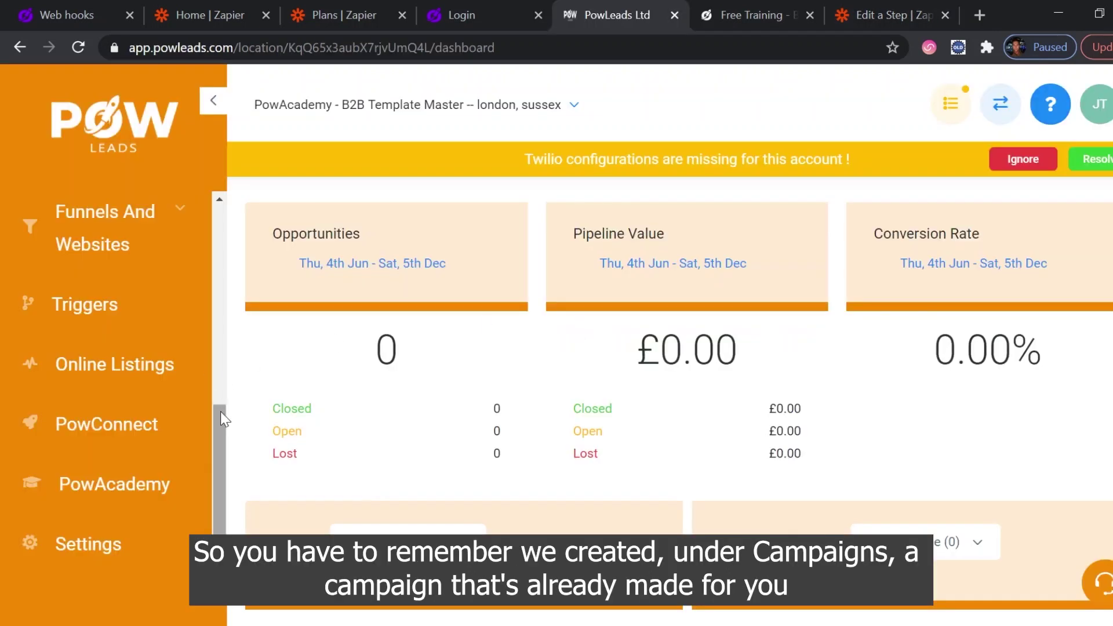
Turn off custom time on Email 1 of the Linkeidn Connections Accepted follow-up campaign and save it.
scroll(216, 356, "up", 6)
left_click(89, 424)
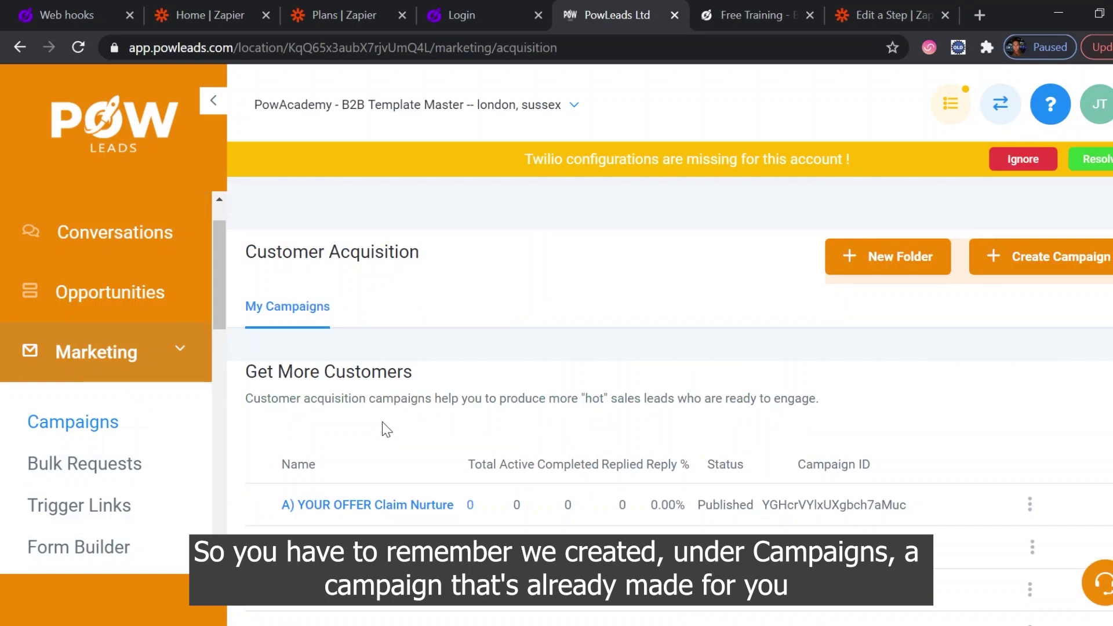
scroll(383, 429, "down", 4)
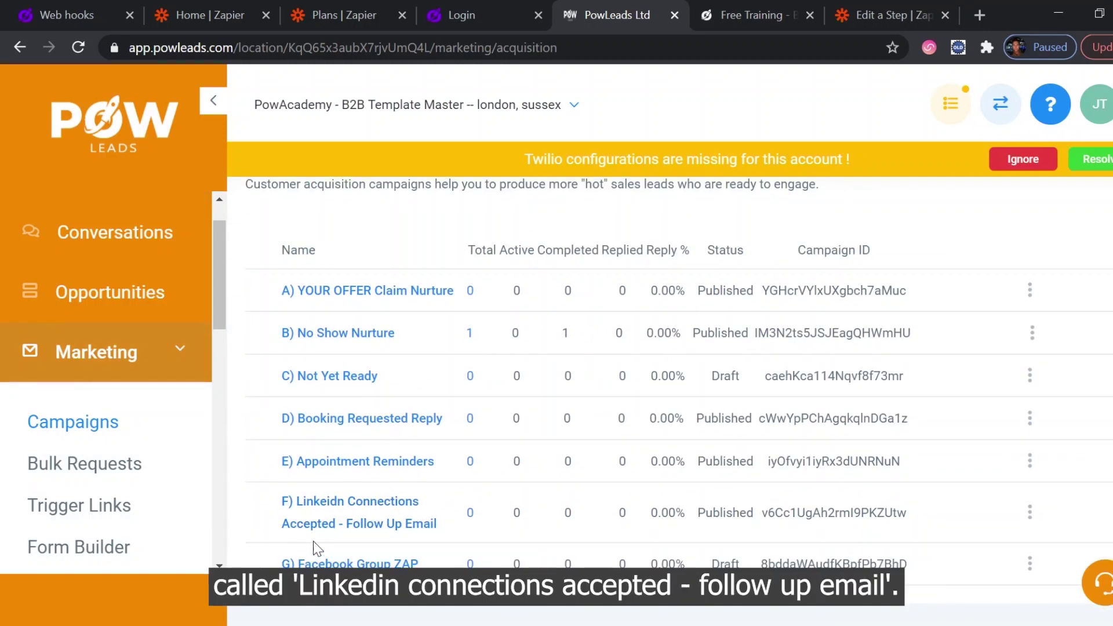
left_click(389, 525)
left_click(545, 504)
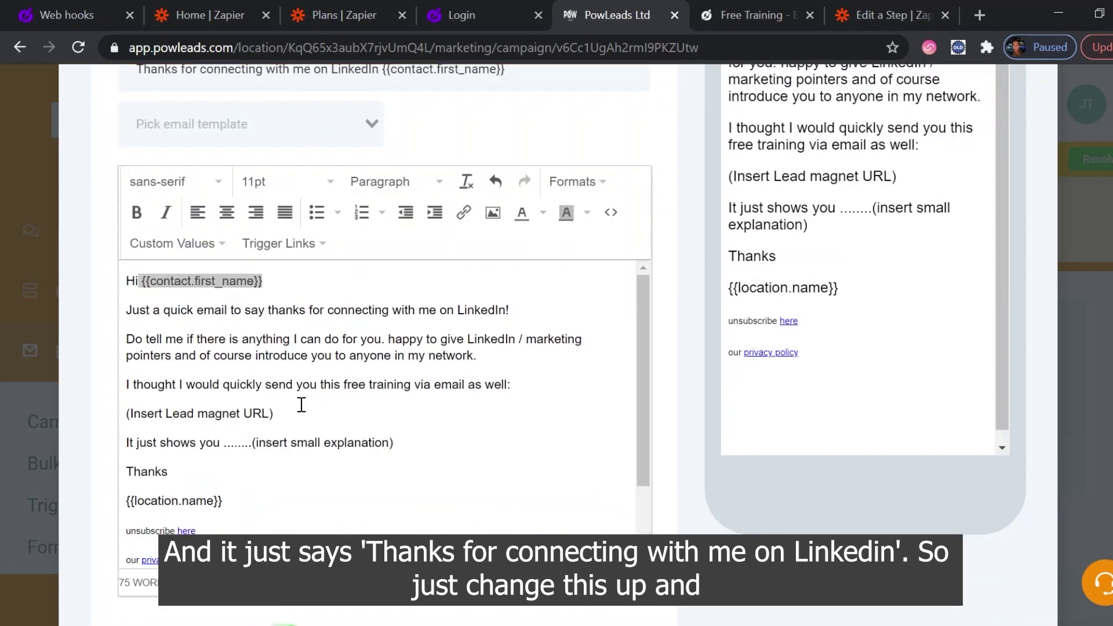
left_click(271, 412)
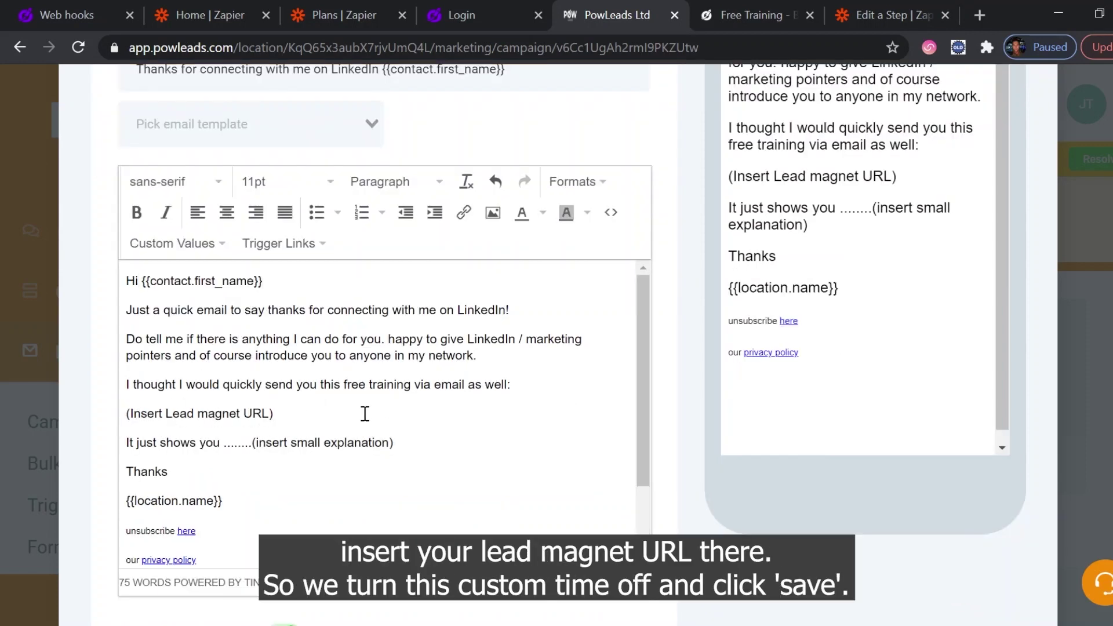
scroll(205, 400, "down", 6)
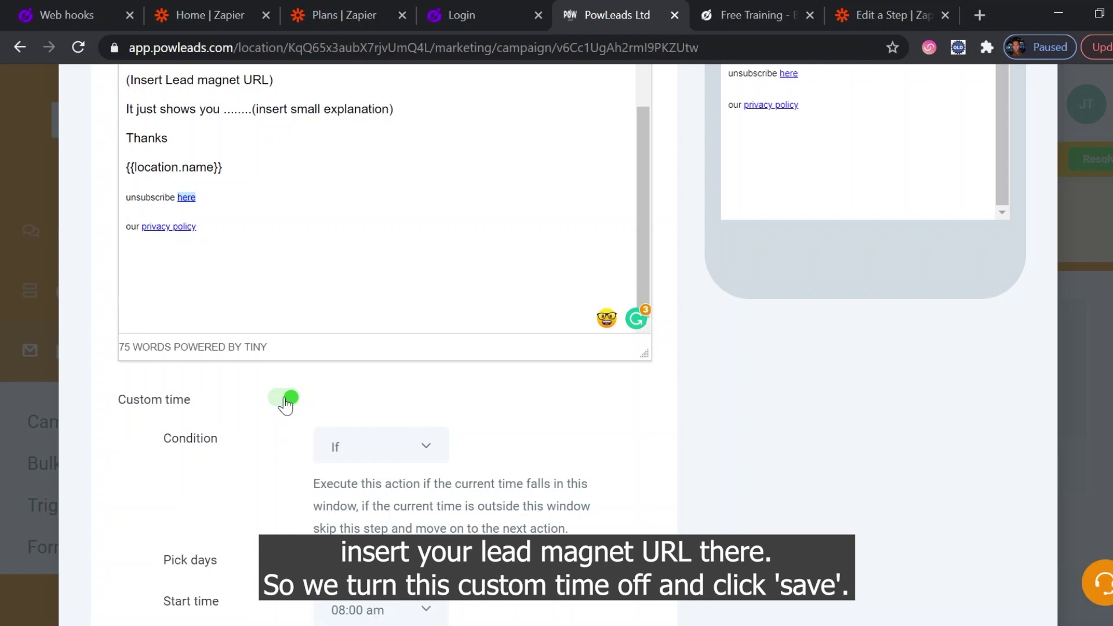
left_click(285, 400)
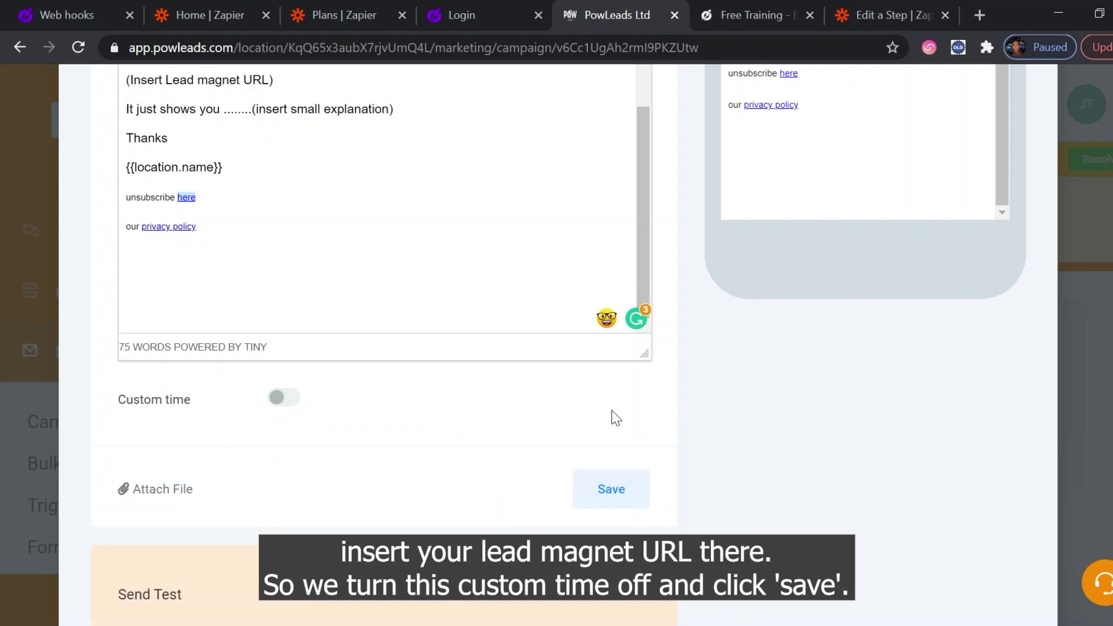
left_click(607, 494)
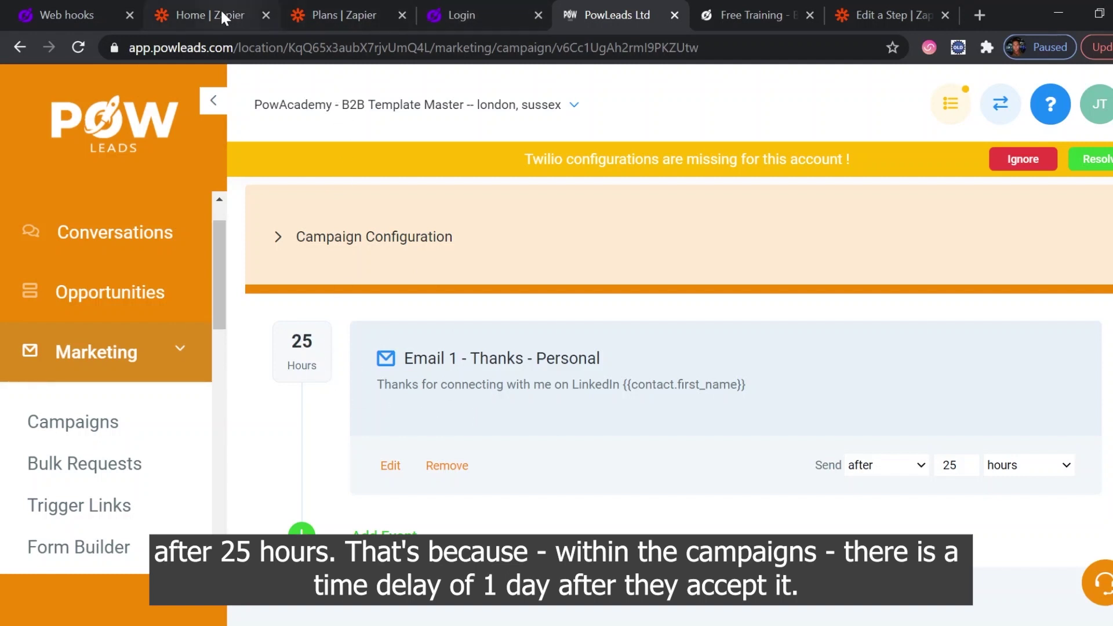
Check PowConnect's campaign settings, where Message 1 has a 1 day time delay.
left_click(93, 4)
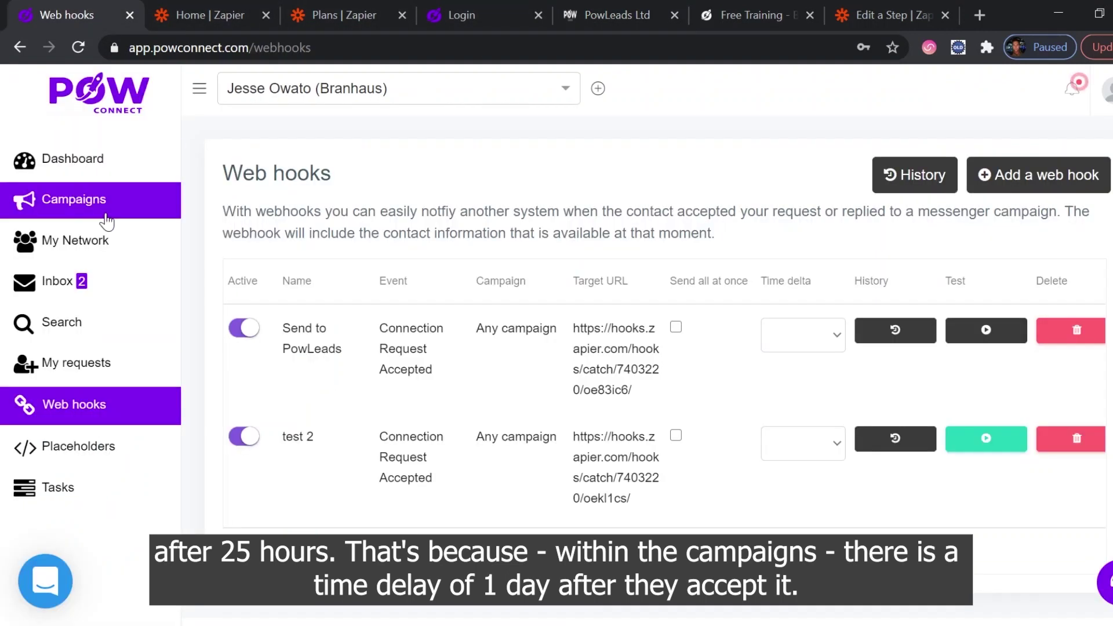
left_click(132, 224)
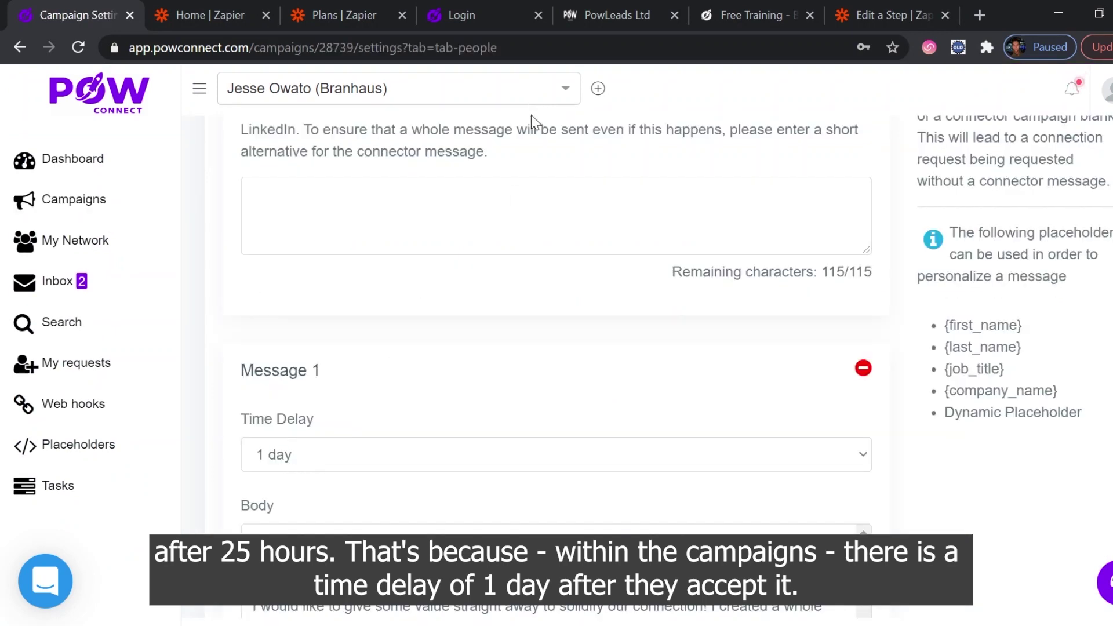
scroll(708, 363, "down", 1)
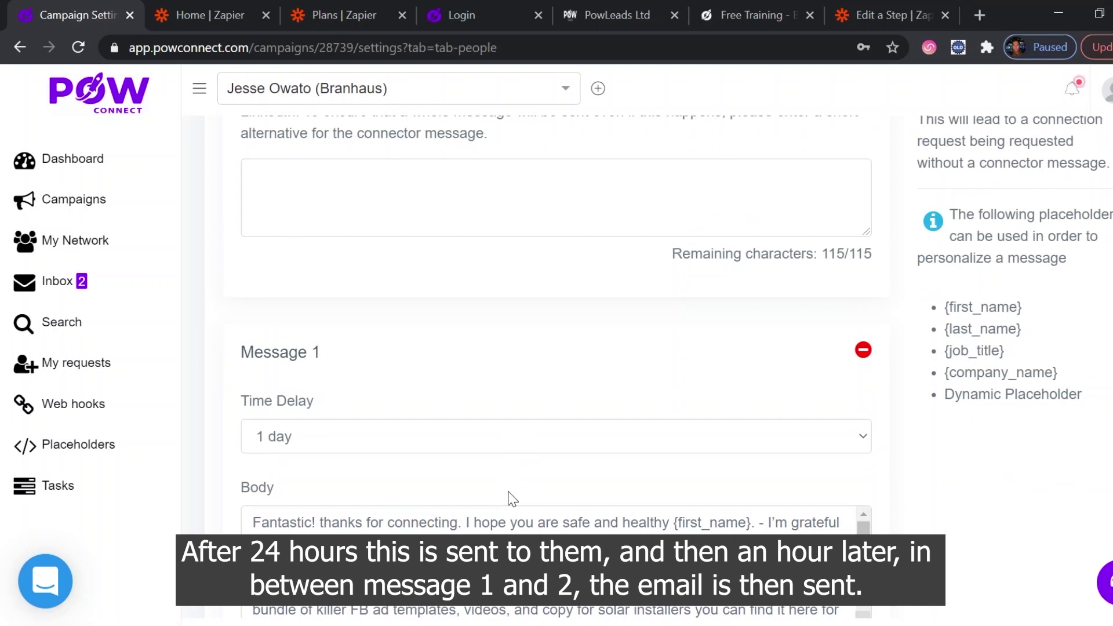
scroll(591, 484, "down", 4)
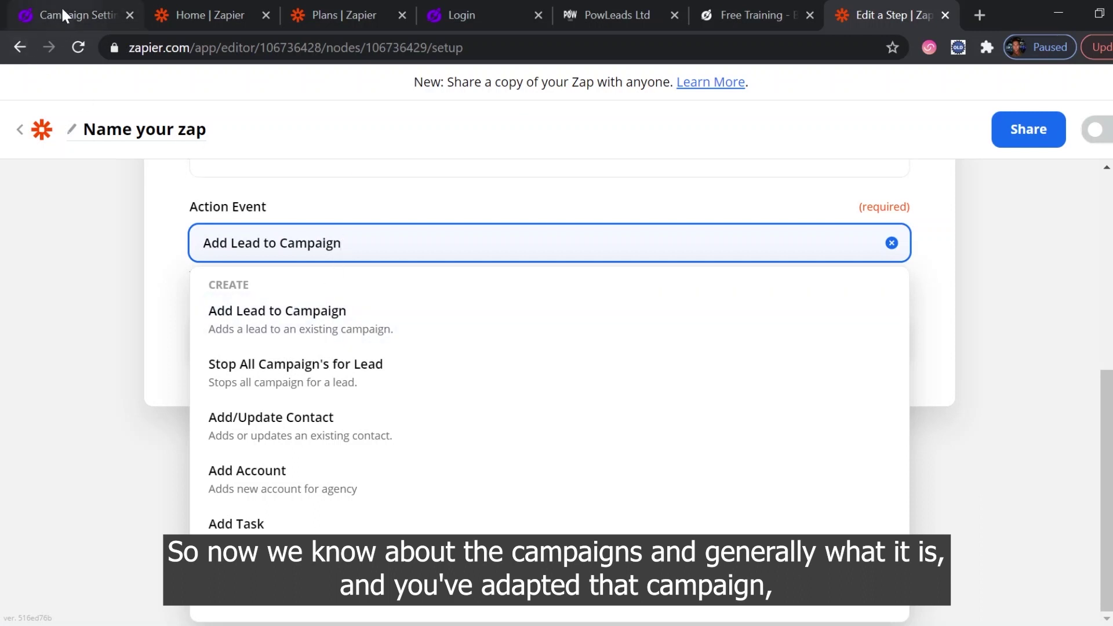
Choose Add Lead to Campaign as the PowLeads action event and begin connecting a new account.
left_click(334, 328)
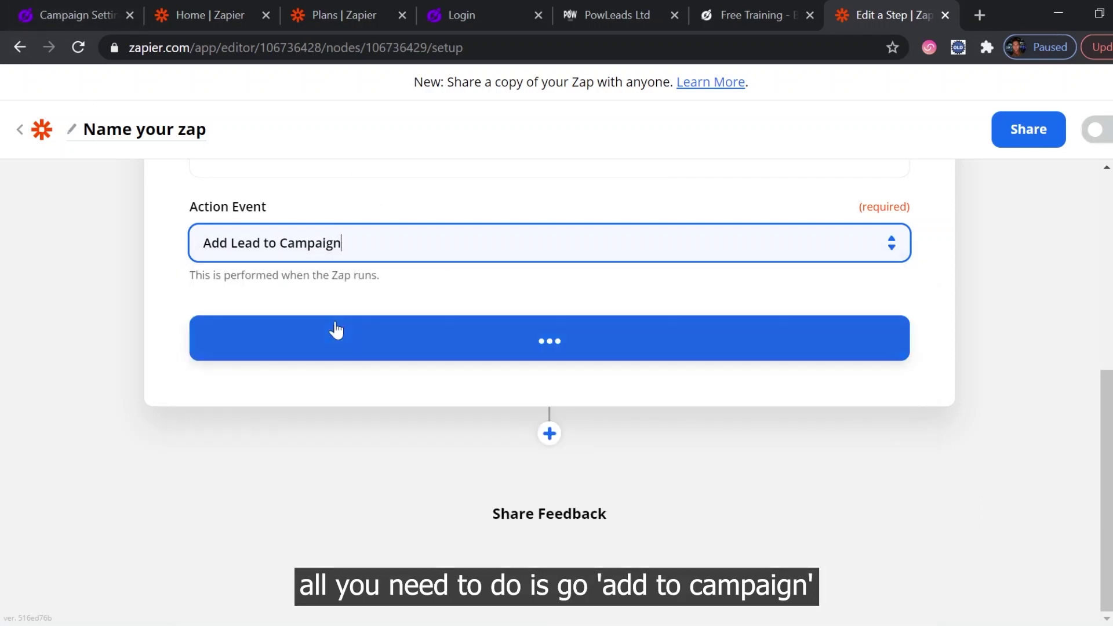
left_click(531, 348)
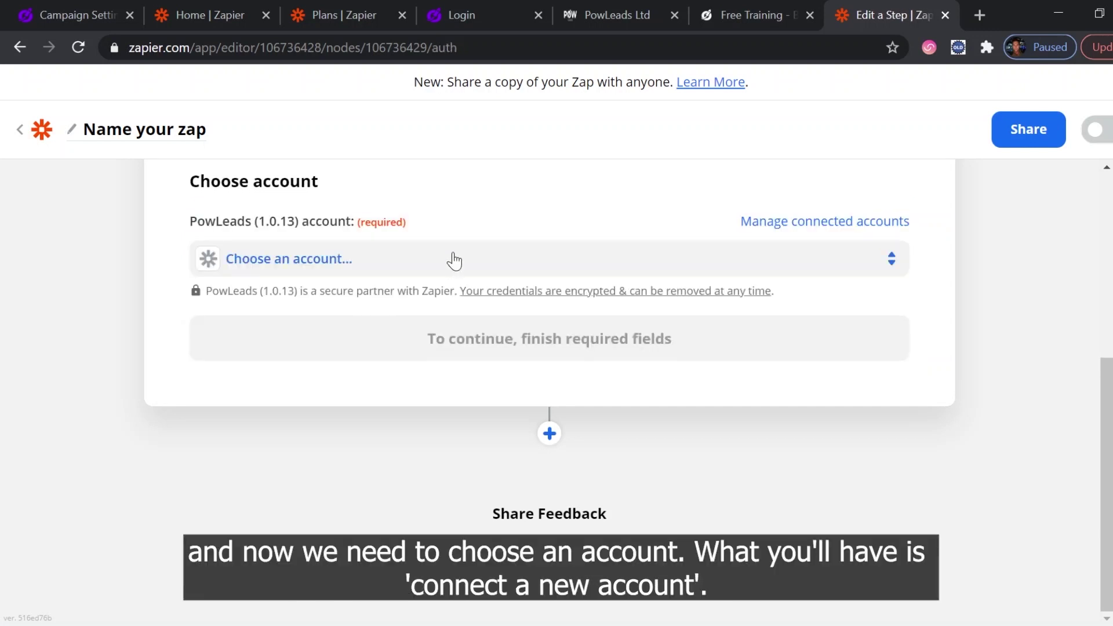
left_click(458, 258)
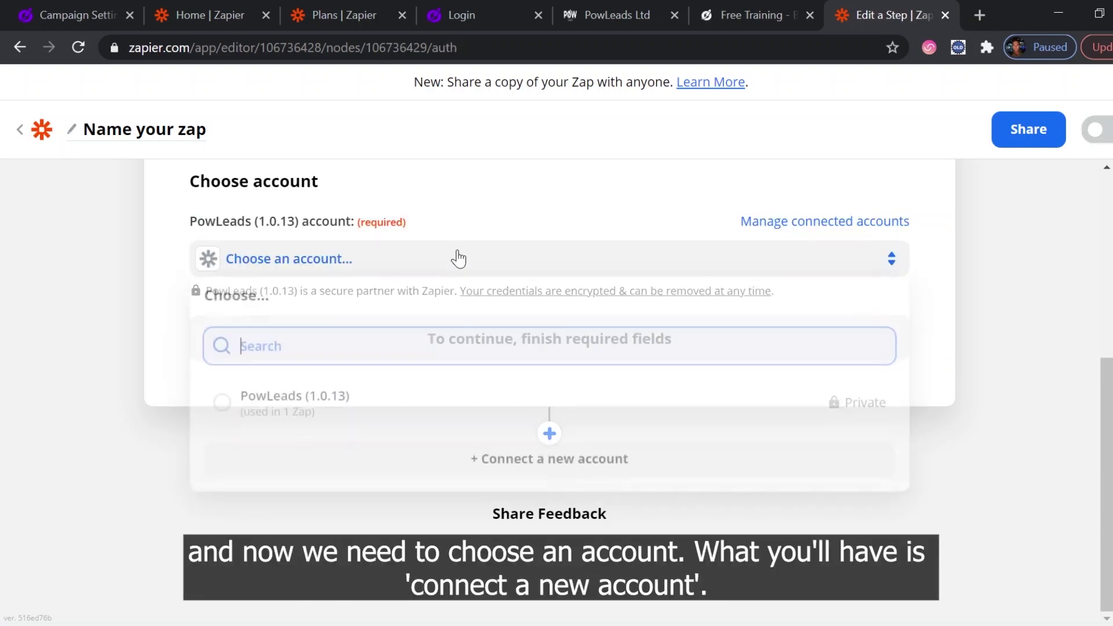
left_click(532, 470)
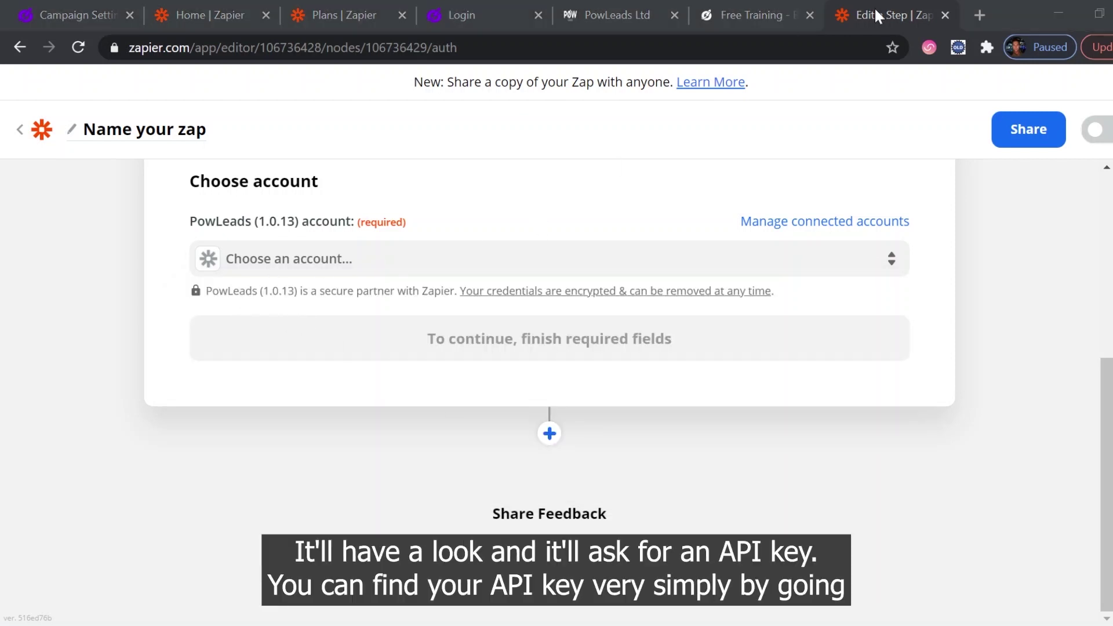
Find the API key on PowLeads' Company settings page and select it in full.
left_click(635, 15)
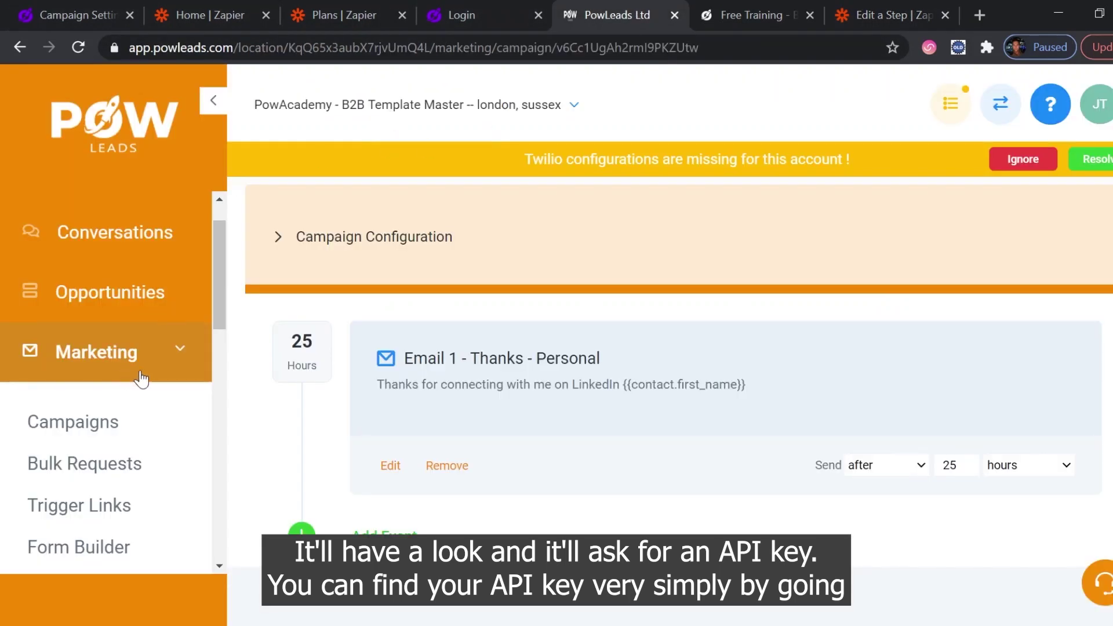
left_click_drag(217, 304, 218, 493)
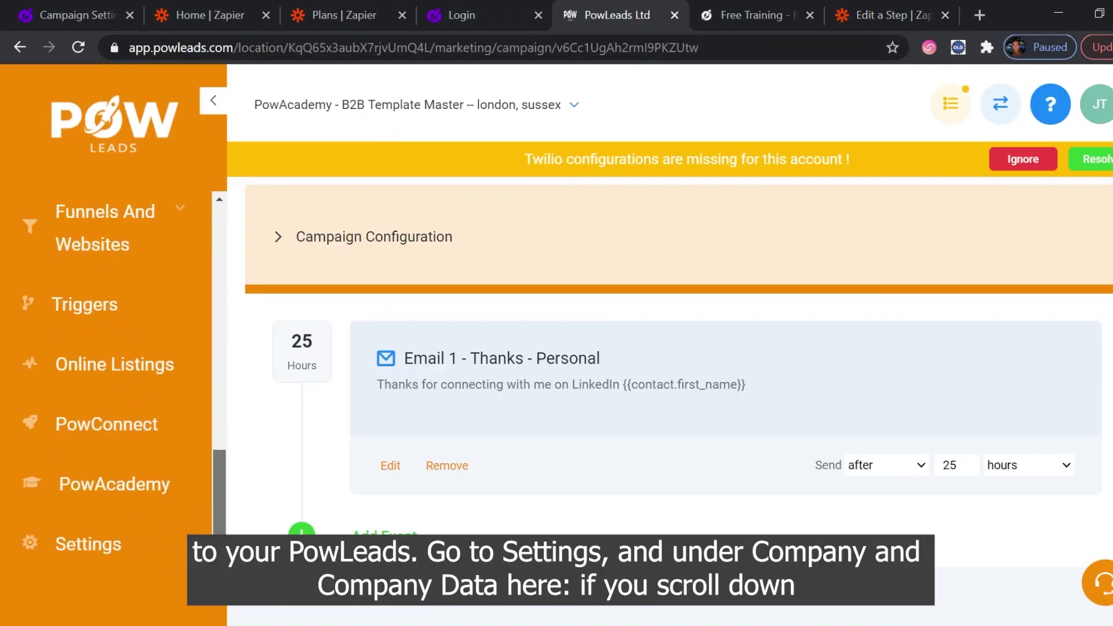
left_click(86, 547)
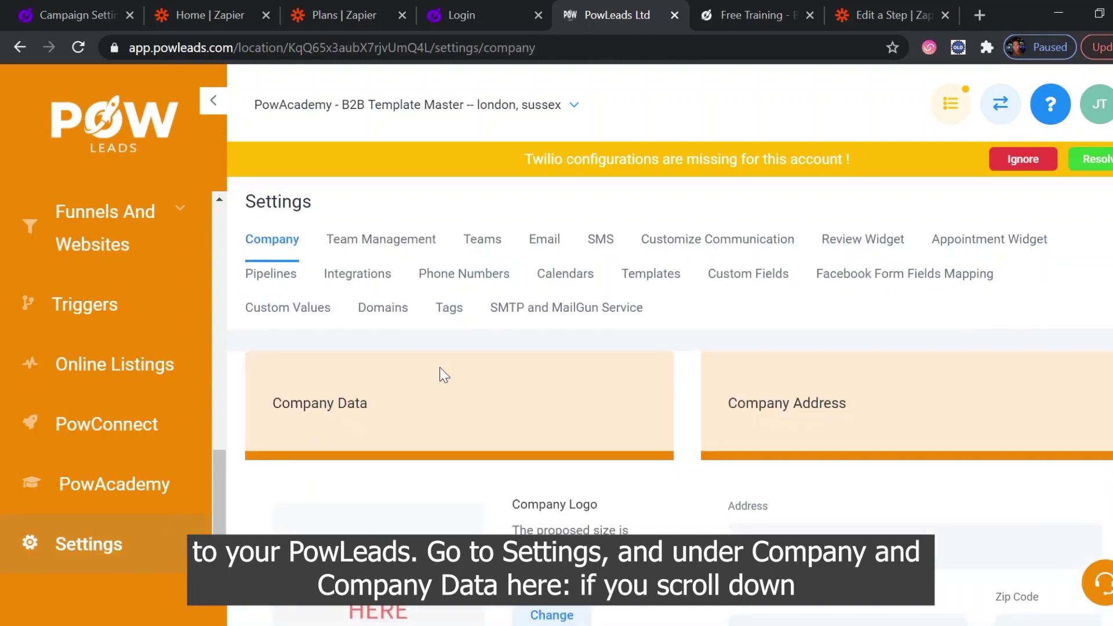
scroll(442, 371, "down", 6)
scroll(441, 367, "up", 3)
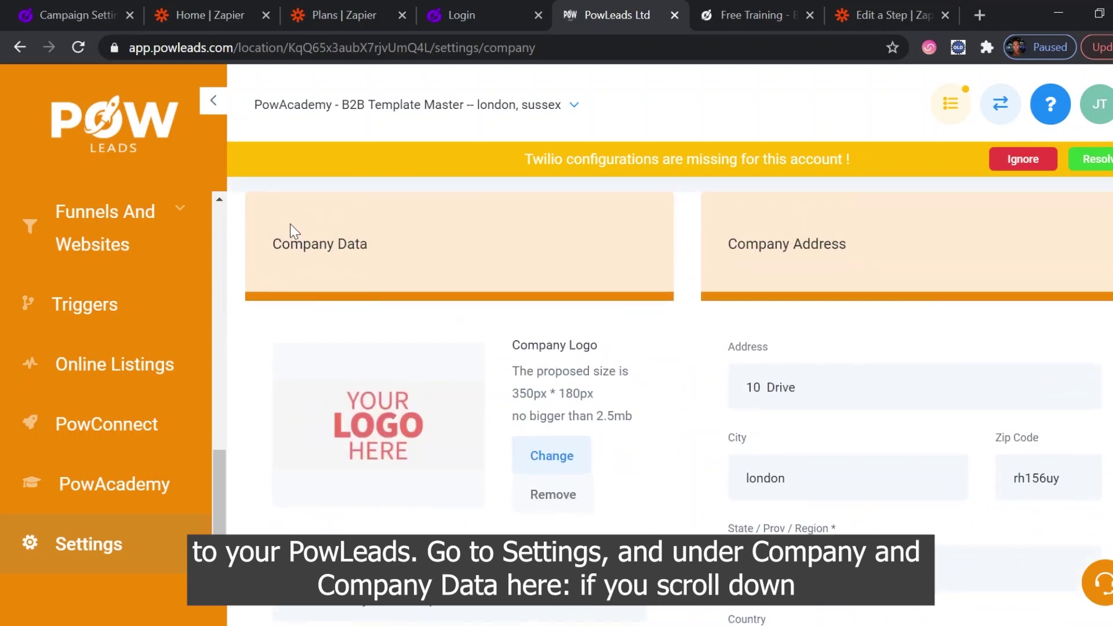
scroll(502, 400, "down", 5)
scroll(502, 403, "down", 5)
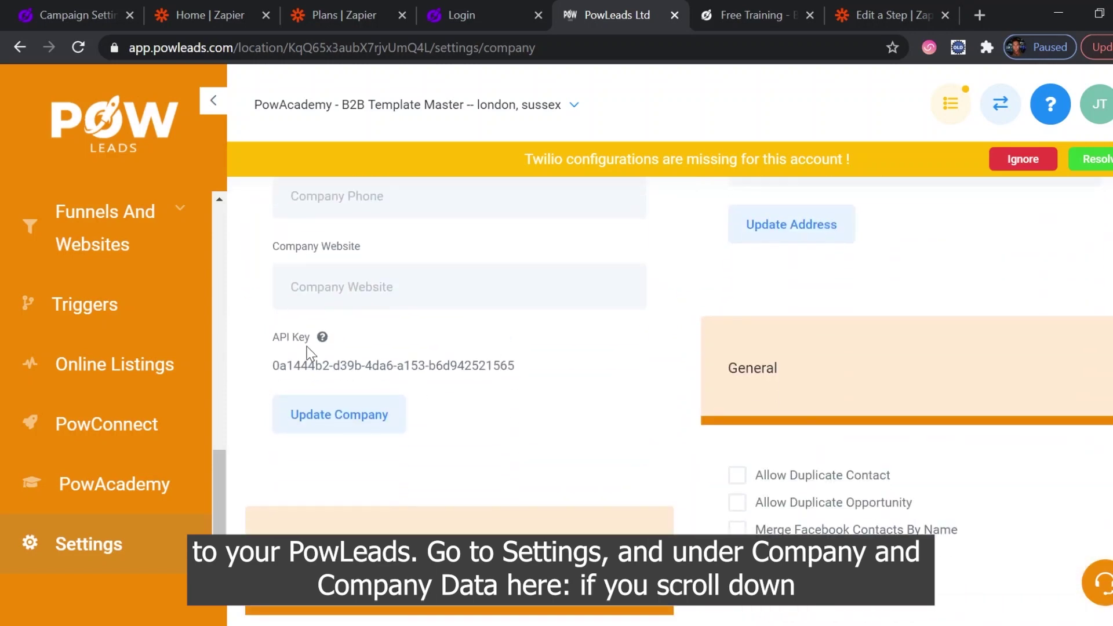
left_click_drag(524, 378, 265, 382)
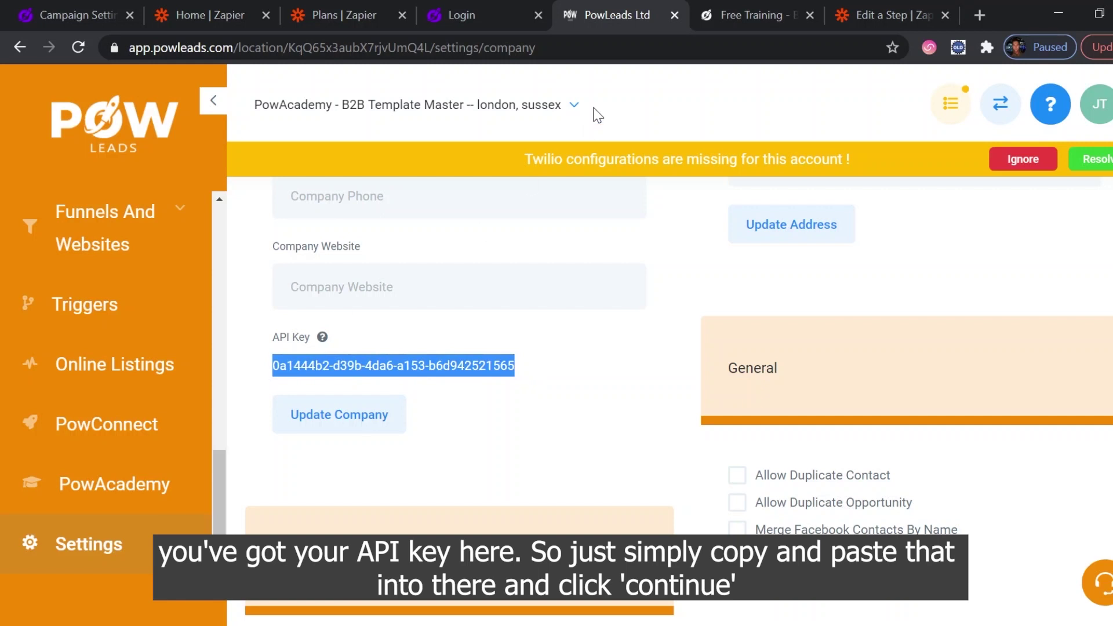
Use the PowLeads (1.0.13) account and target the 'Linkeidn Connections Accepted - Follow Up Email' campaign.
left_click(850, 10)
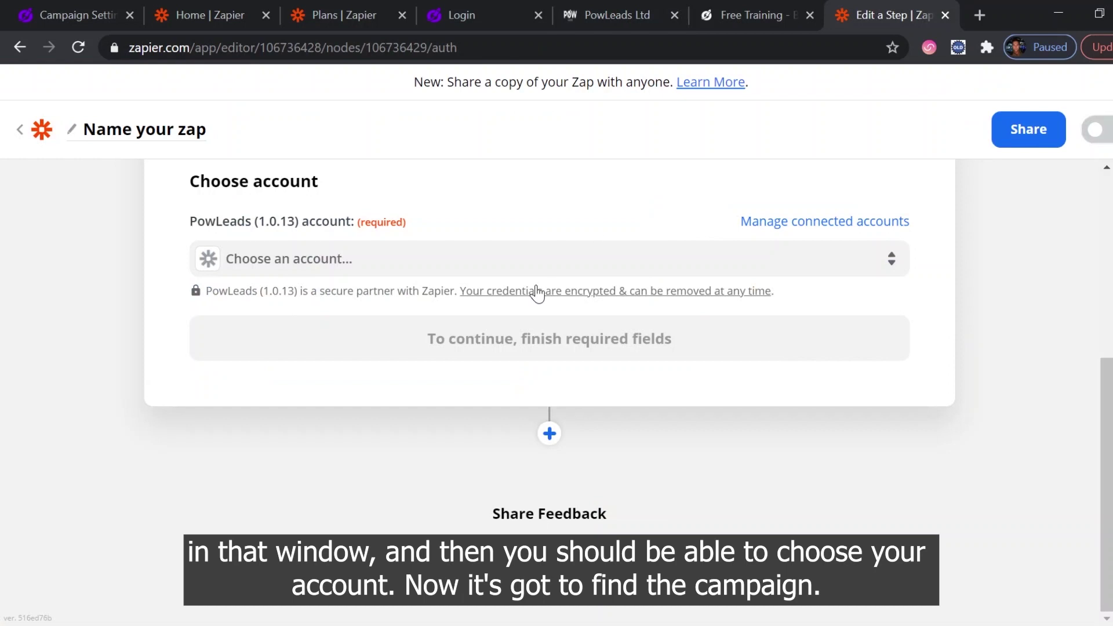
left_click(327, 265)
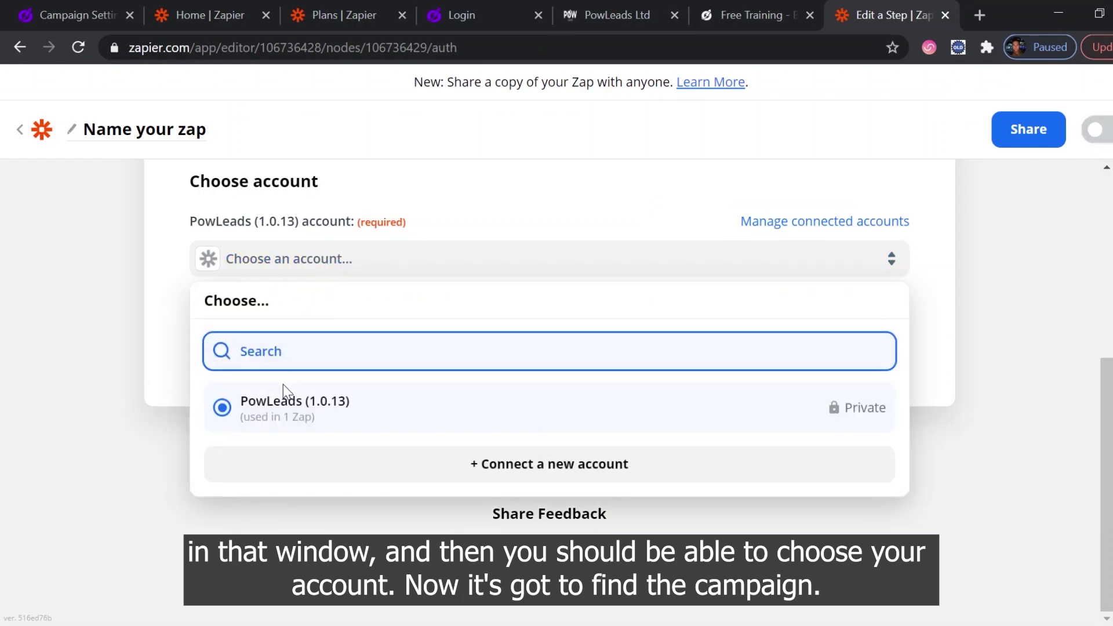
left_click(283, 406)
left_click(452, 351)
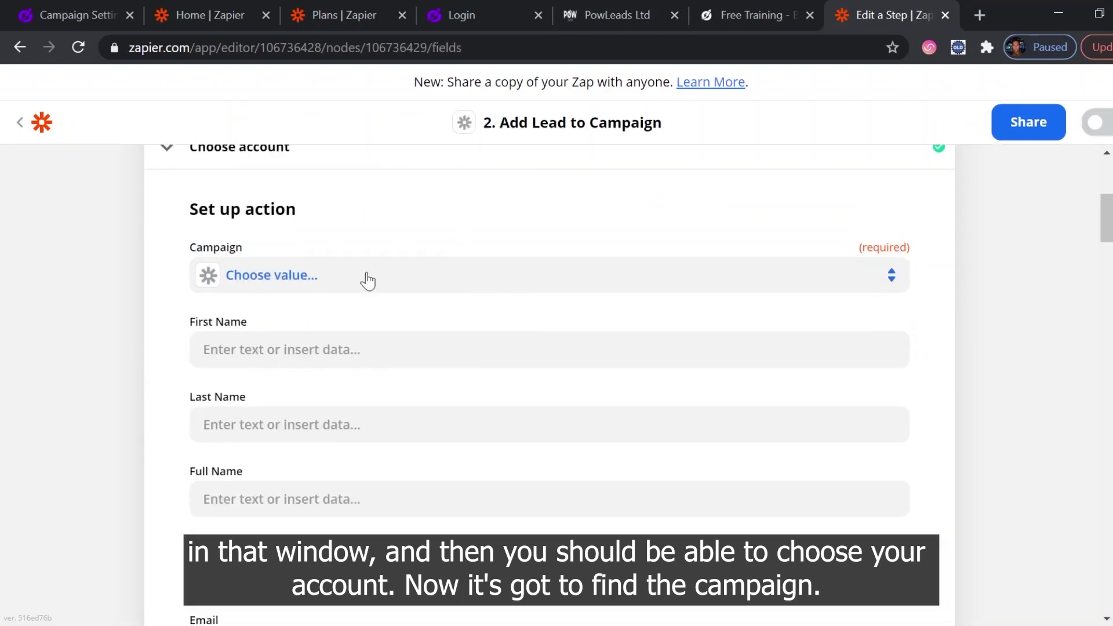
left_click(522, 283)
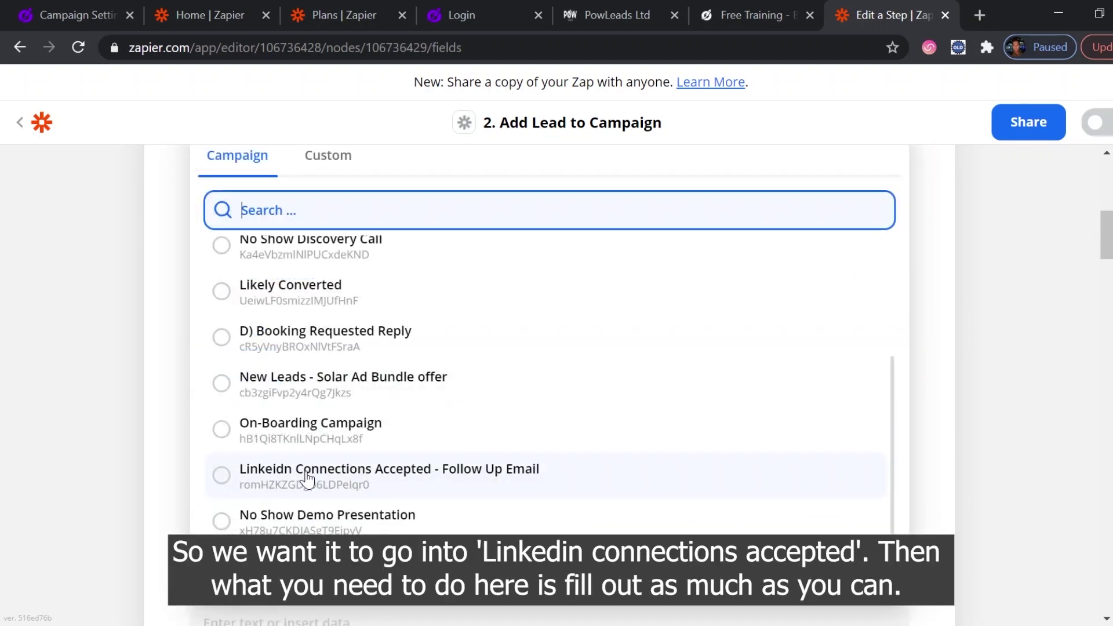
left_click(307, 476)
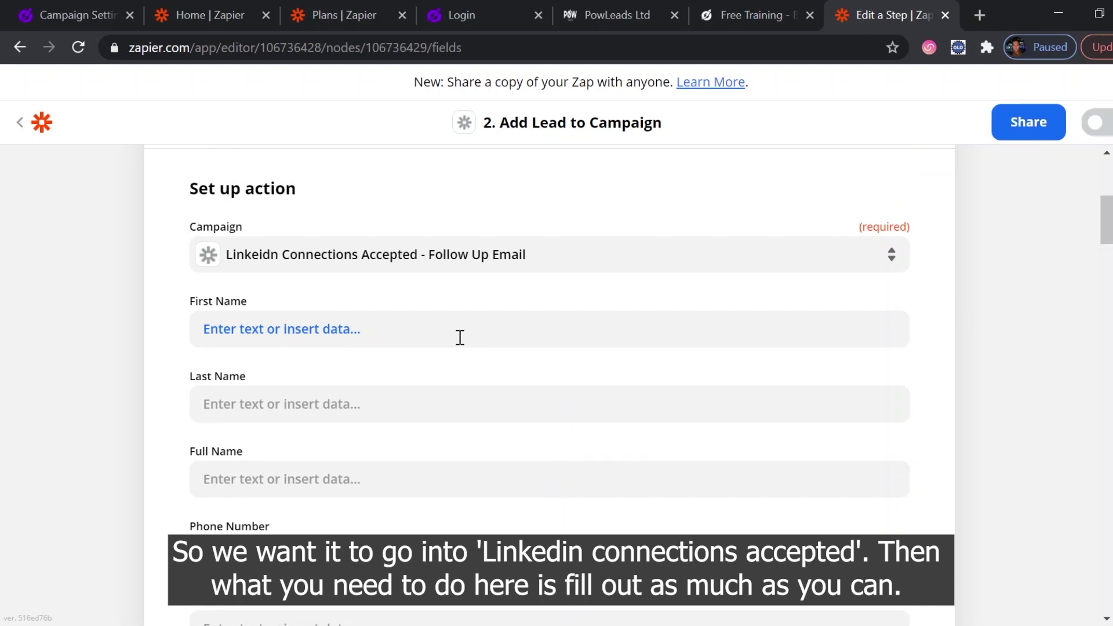
Map the contact's first name, last name, phone and email into the lead fields, then continue.
left_click(460, 337)
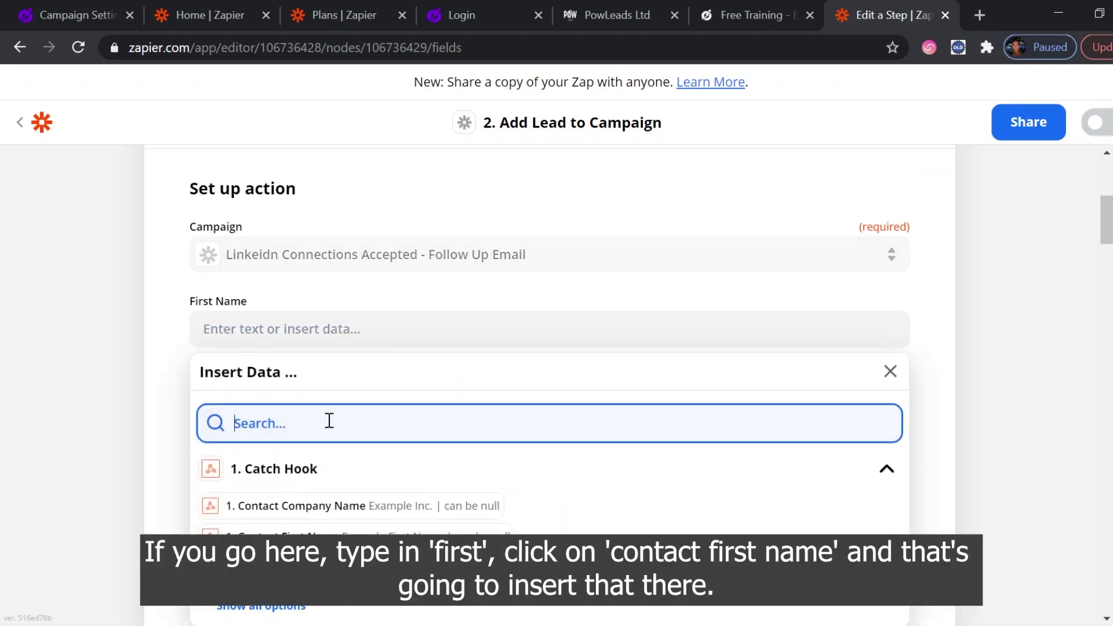
type("first")
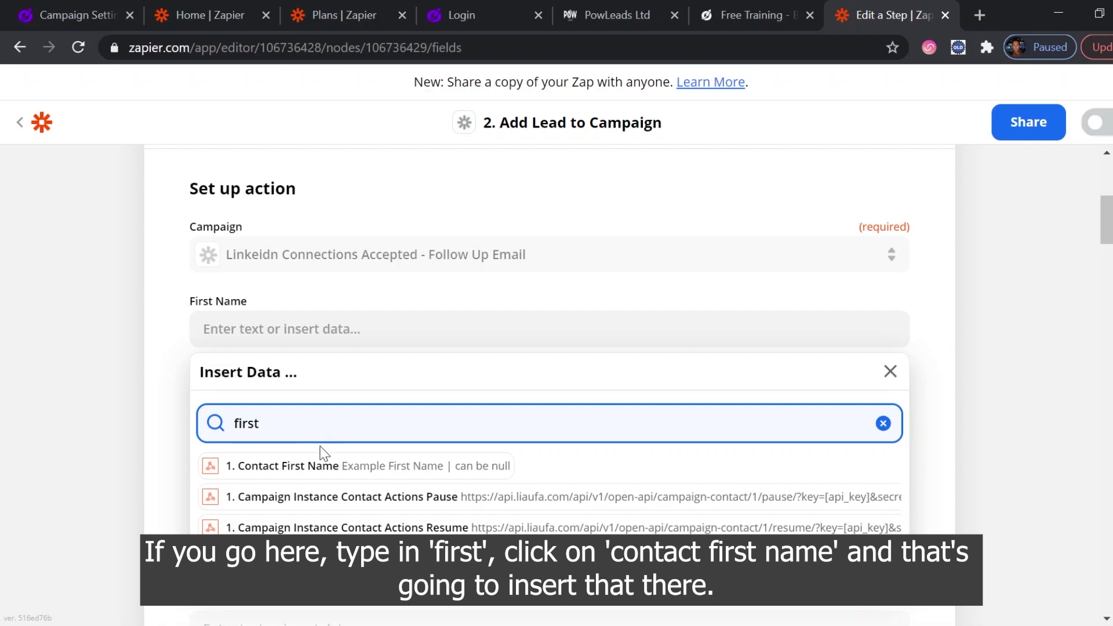
left_click(311, 469)
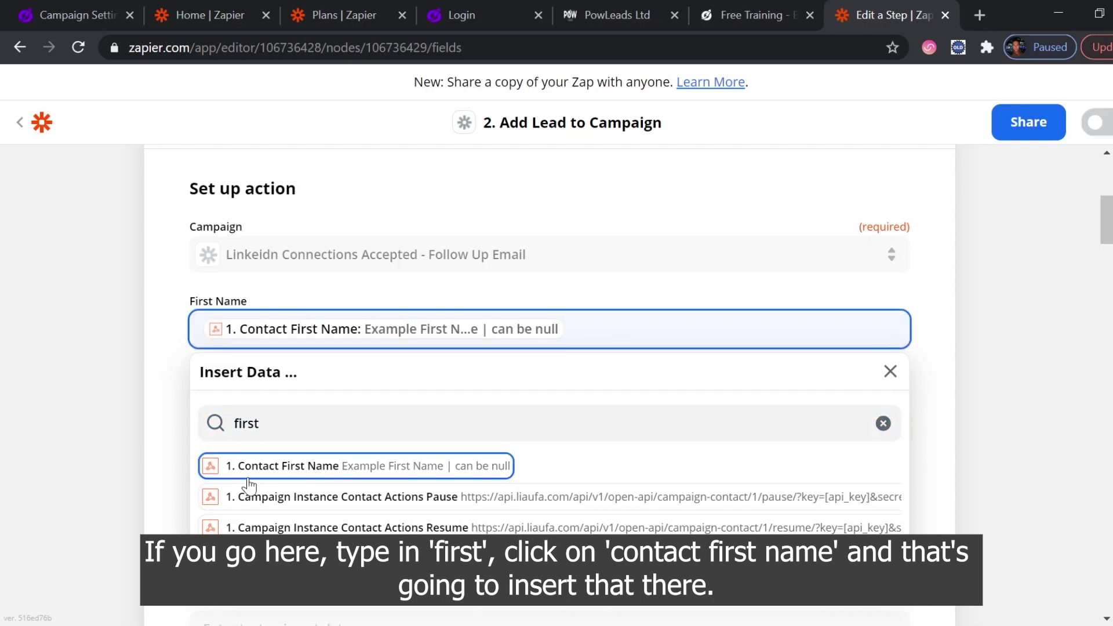
left_click(172, 377)
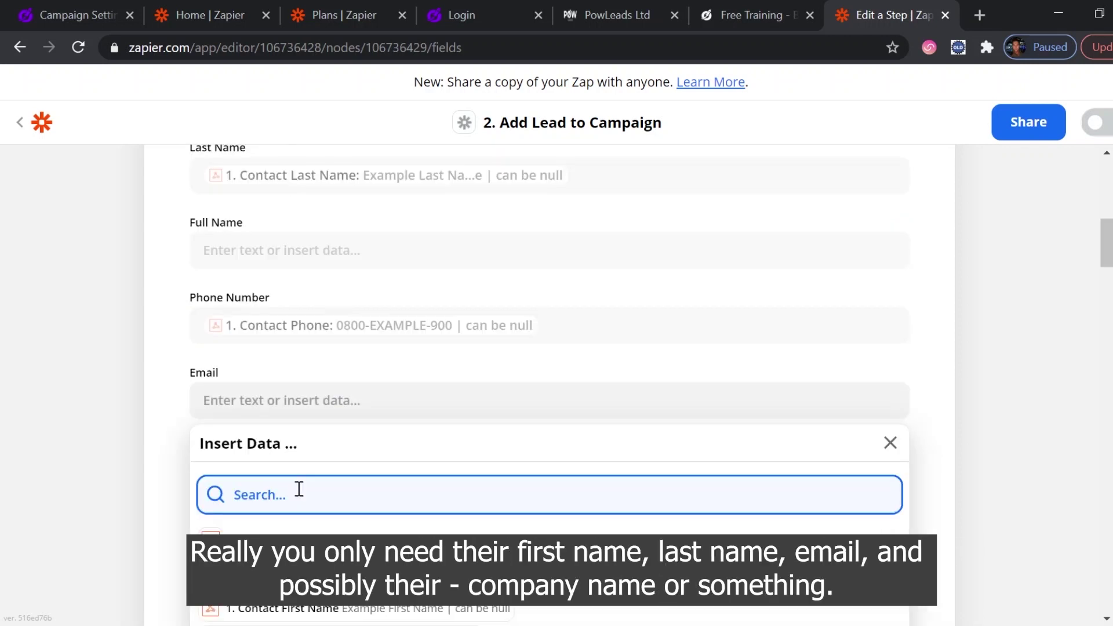
type("email")
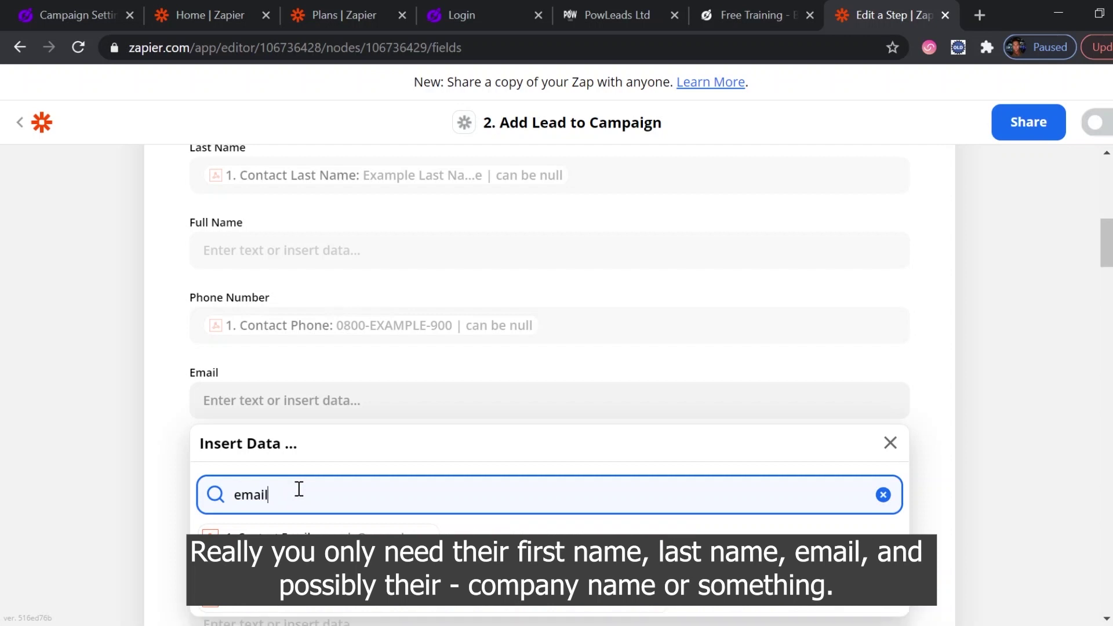
left_click(304, 532)
left_click(180, 461)
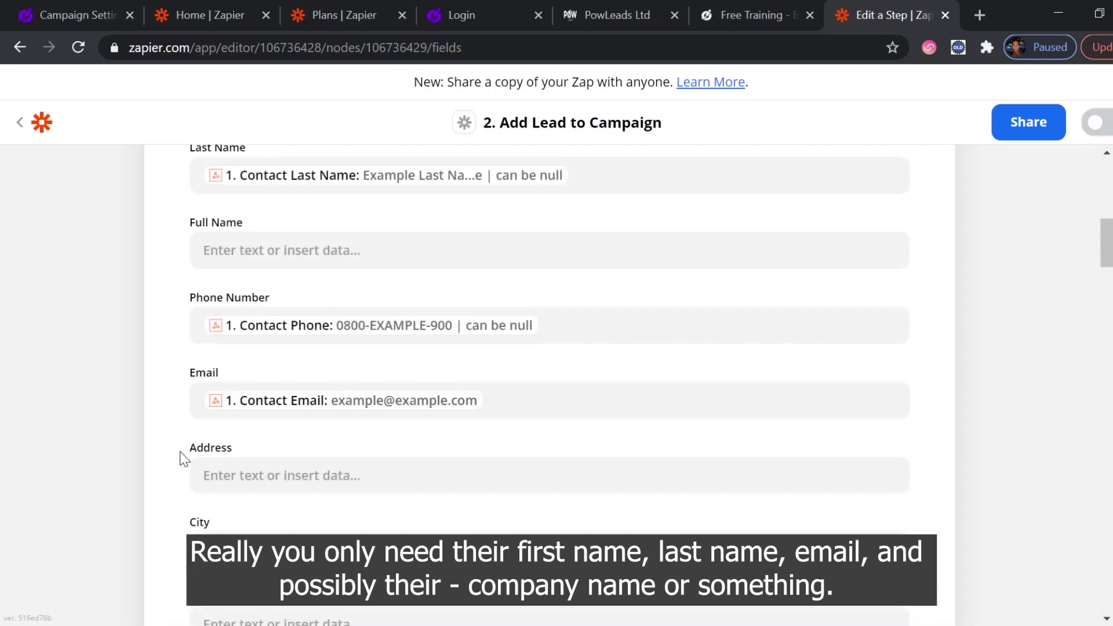
scroll(182, 460, "down", 5)
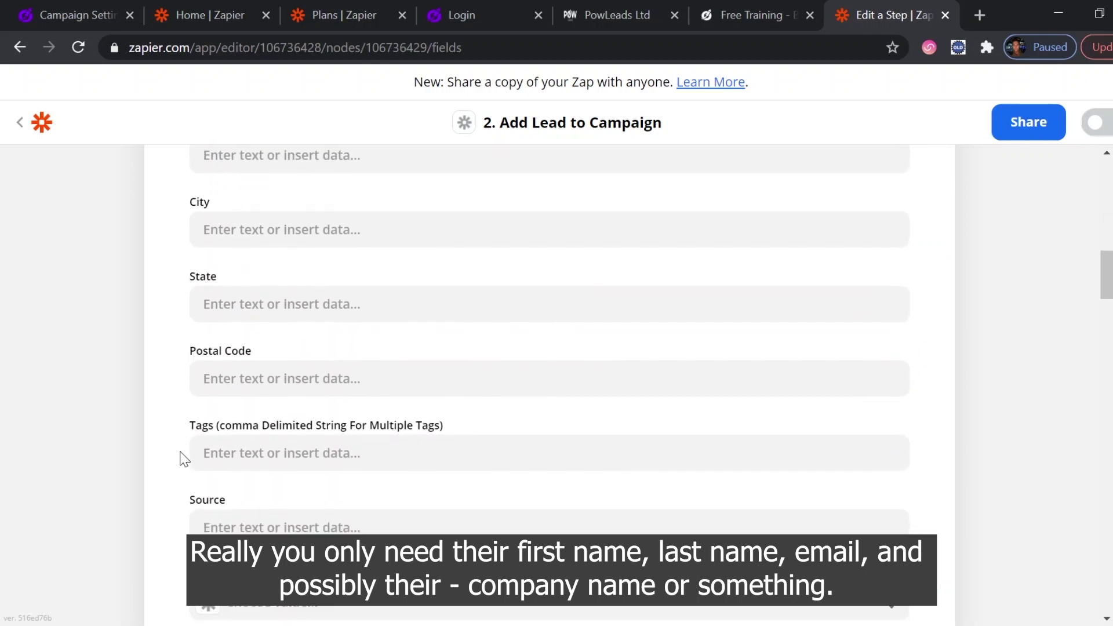
scroll(183, 458, "down", 10)
left_click(537, 358)
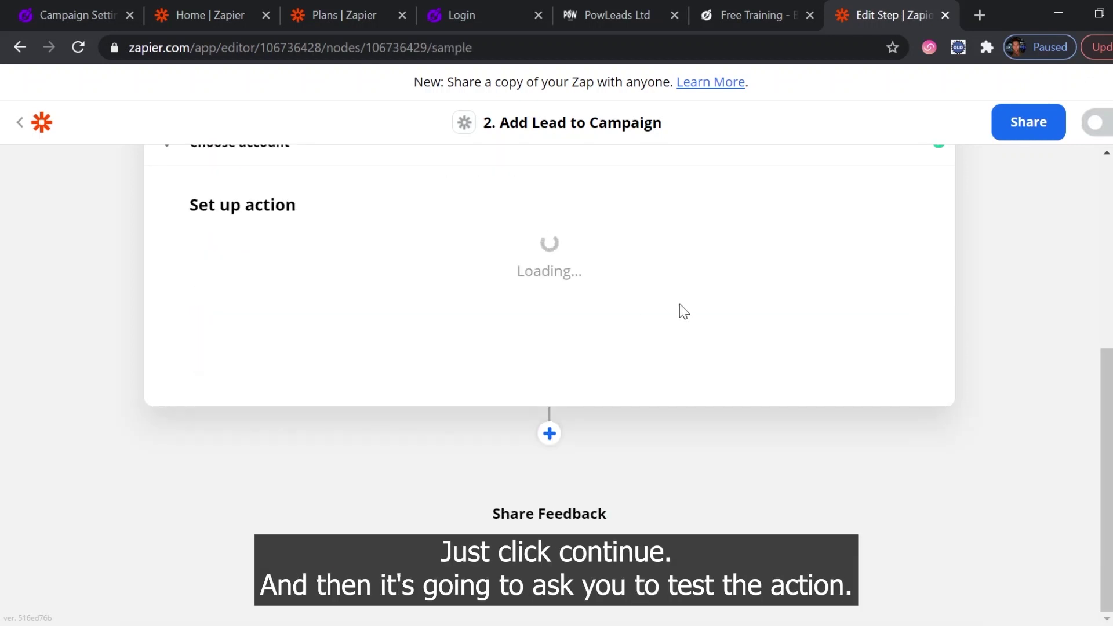
Scroll through the lead data preview, including Tags 'linkedin' and Lead Source 'Other'.
scroll(681, 305, "down", 5)
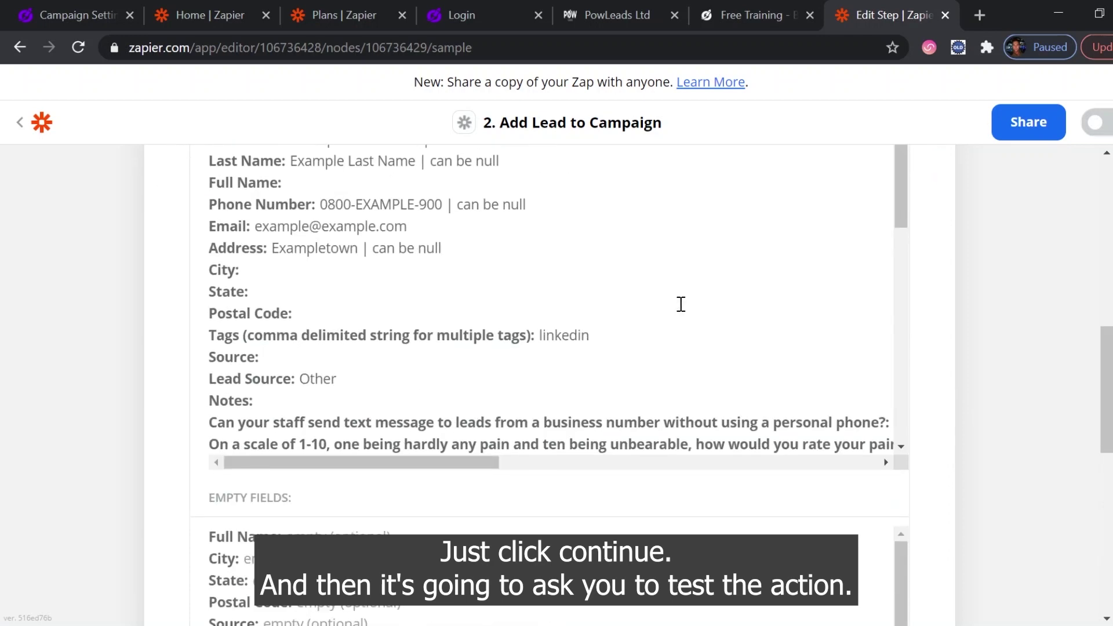
scroll(683, 309, "down", 5)
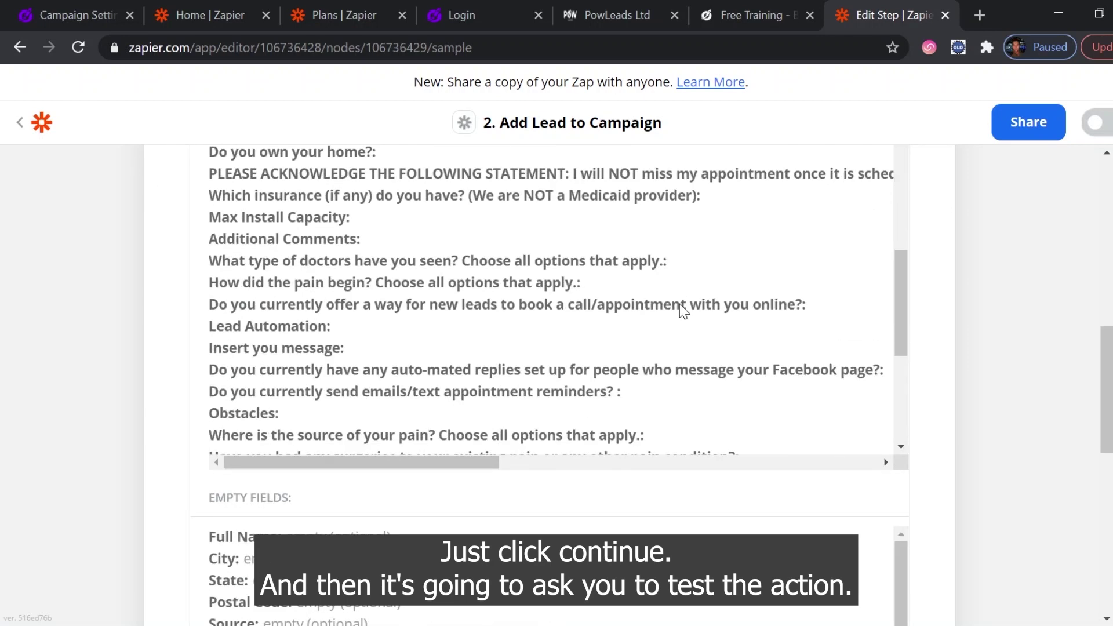
scroll(683, 309, "down", 8)
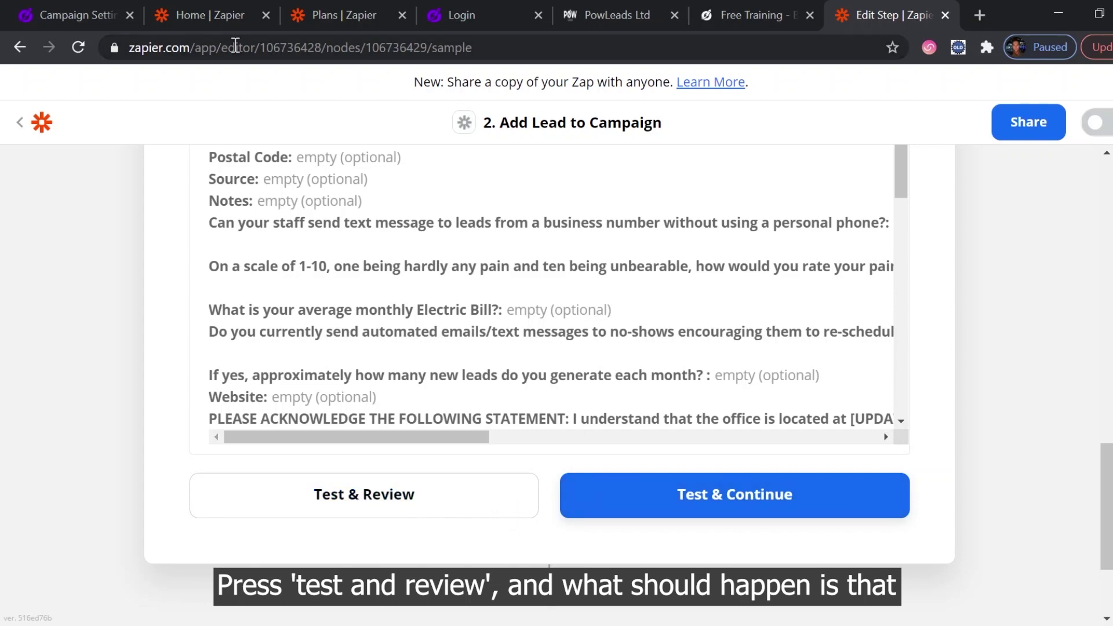
In PowLeads, find the 'Linkeidn Connections Accepted - Follow Up Email' row in Marketing Campaigns.
left_click(626, 16)
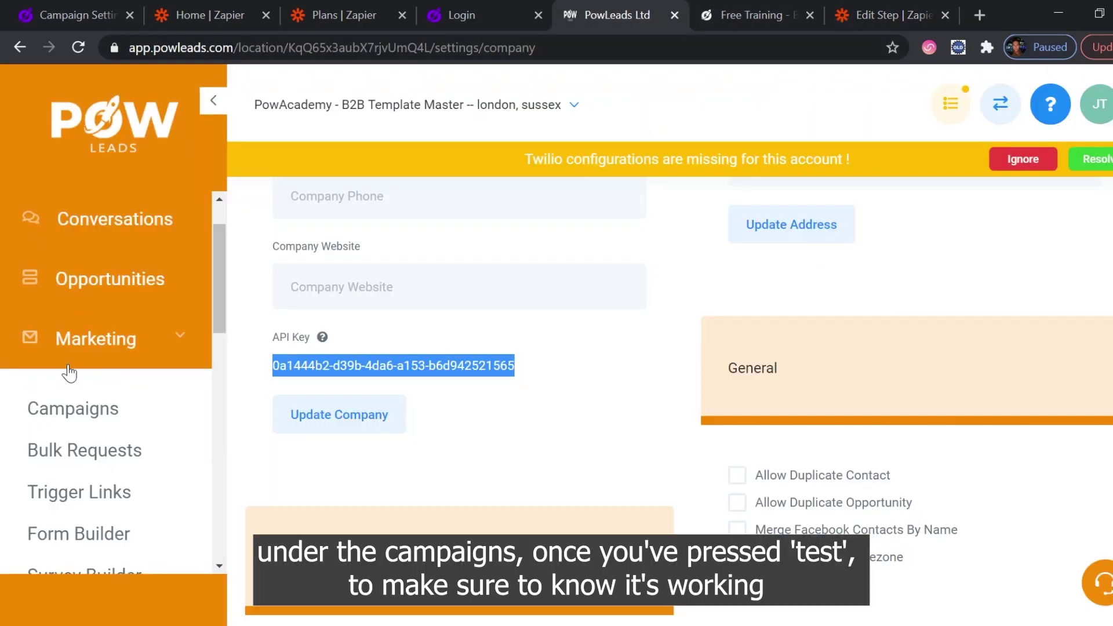
left_click(78, 413)
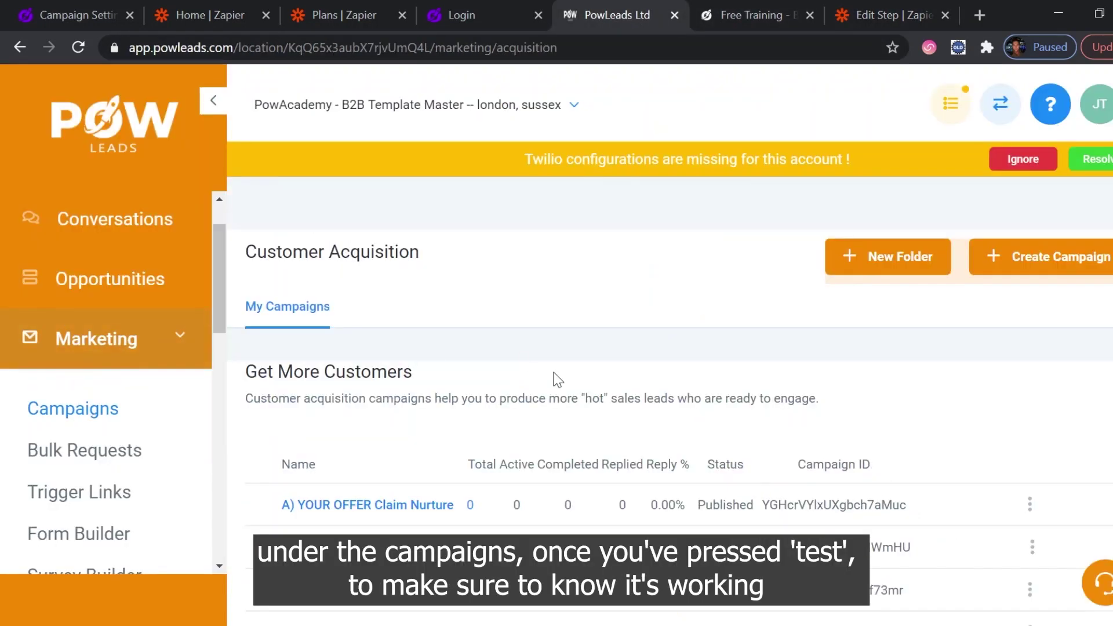
scroll(474, 423, "down", 3)
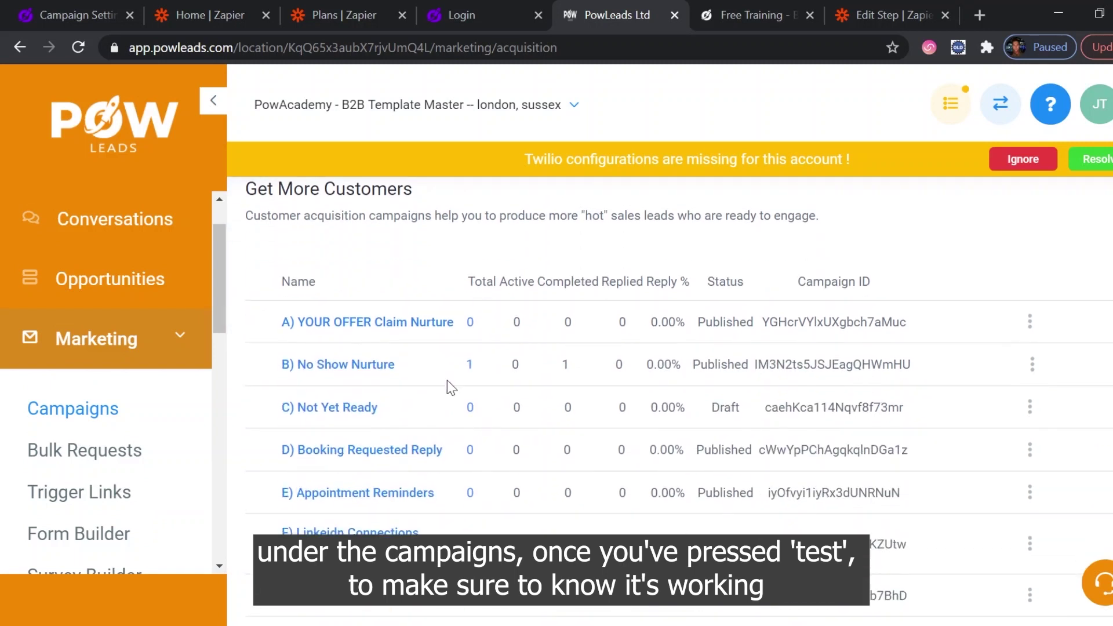
scroll(431, 388, "down", 1)
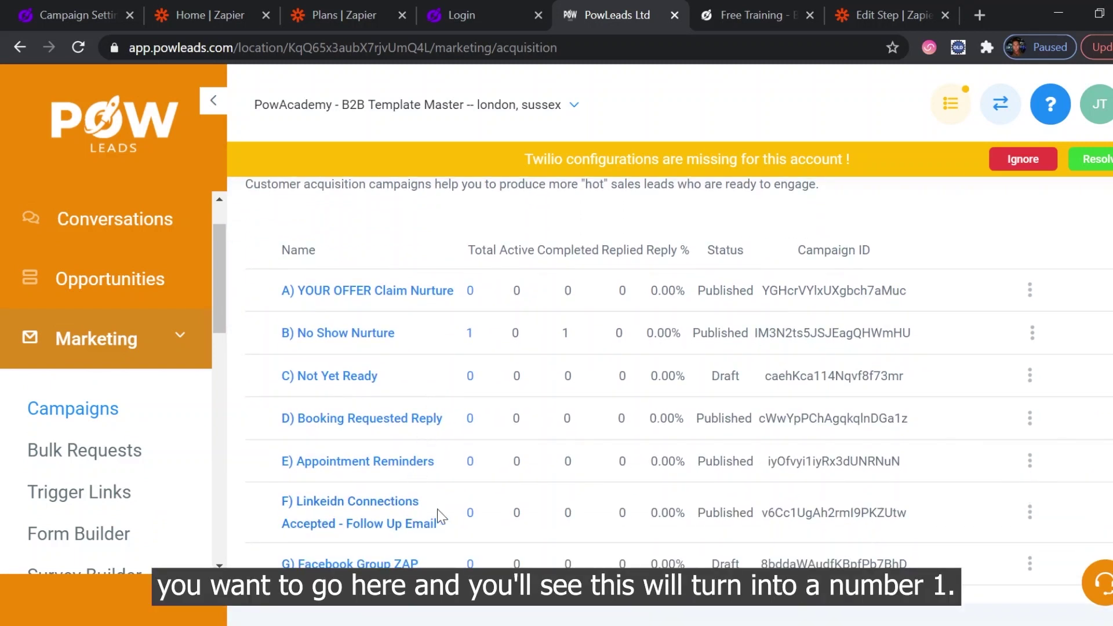